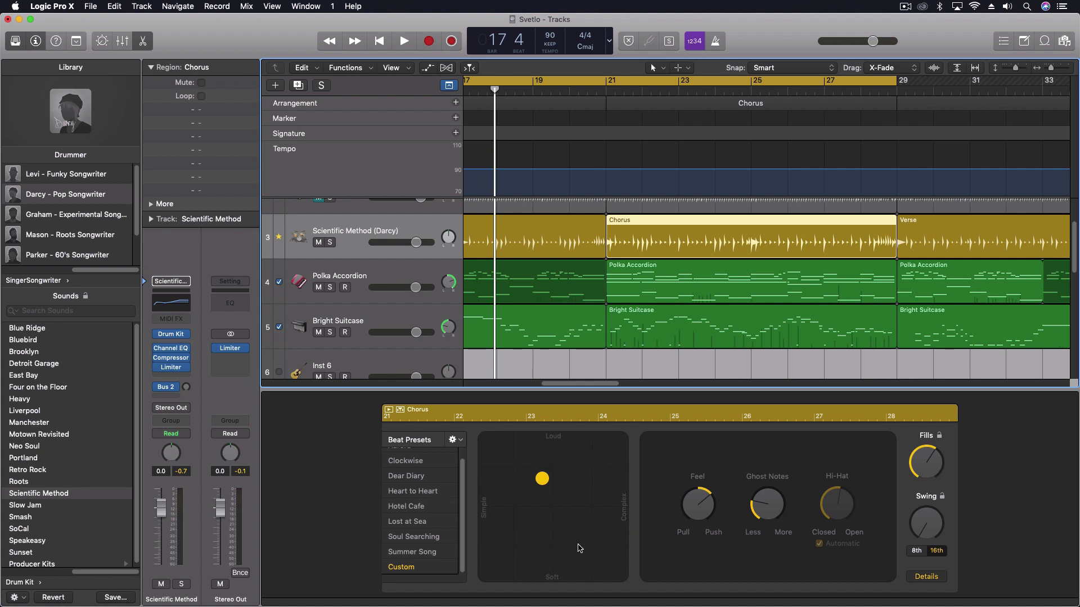
Show the Chorus region's Percussion/Cymbals kit sliders and set playback to start at bar 18 beat 2.
left_click(926, 576)
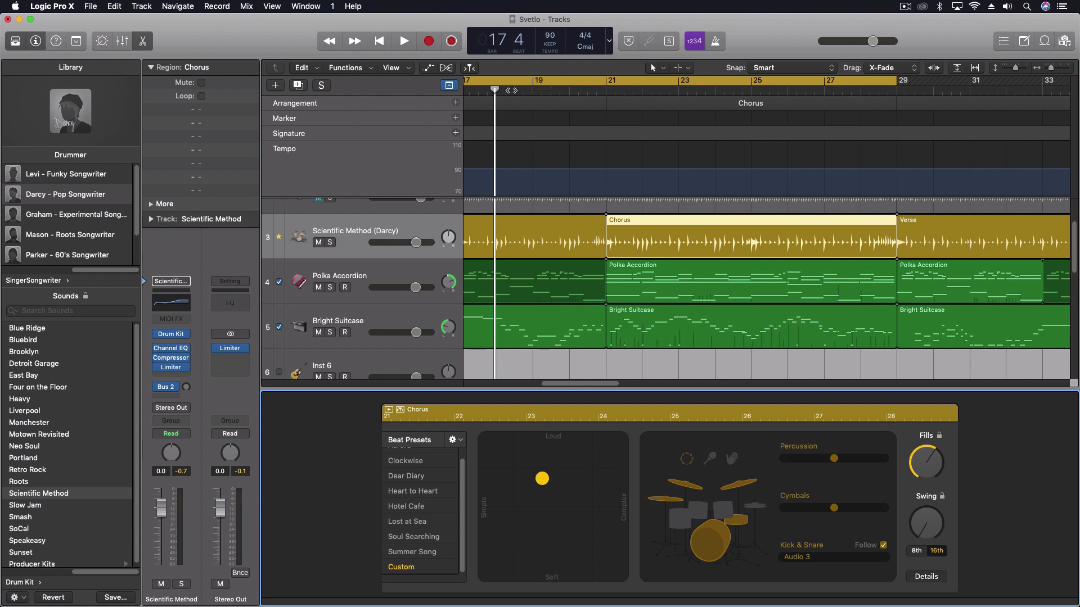
left_click(511, 90)
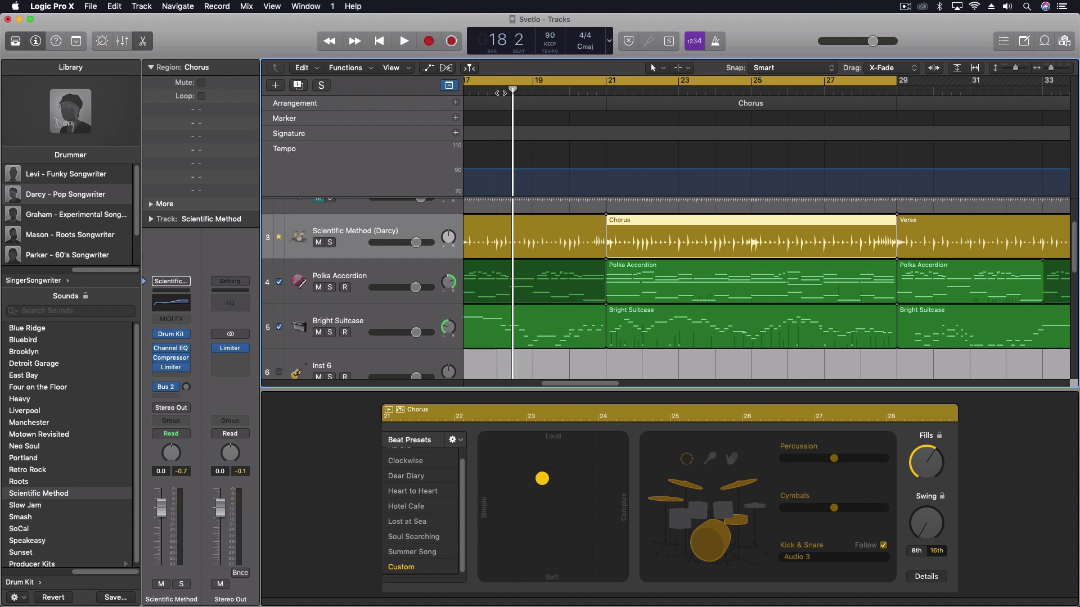
Audition the lead-in to the Chorus, then select the Verse drummer region before it.
key("space")
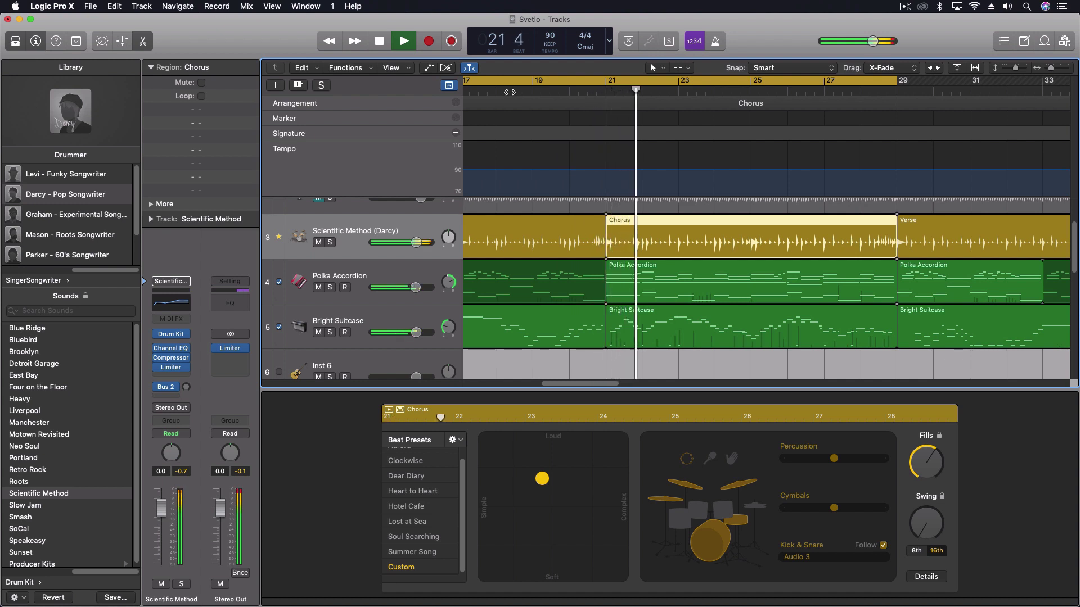
key("space")
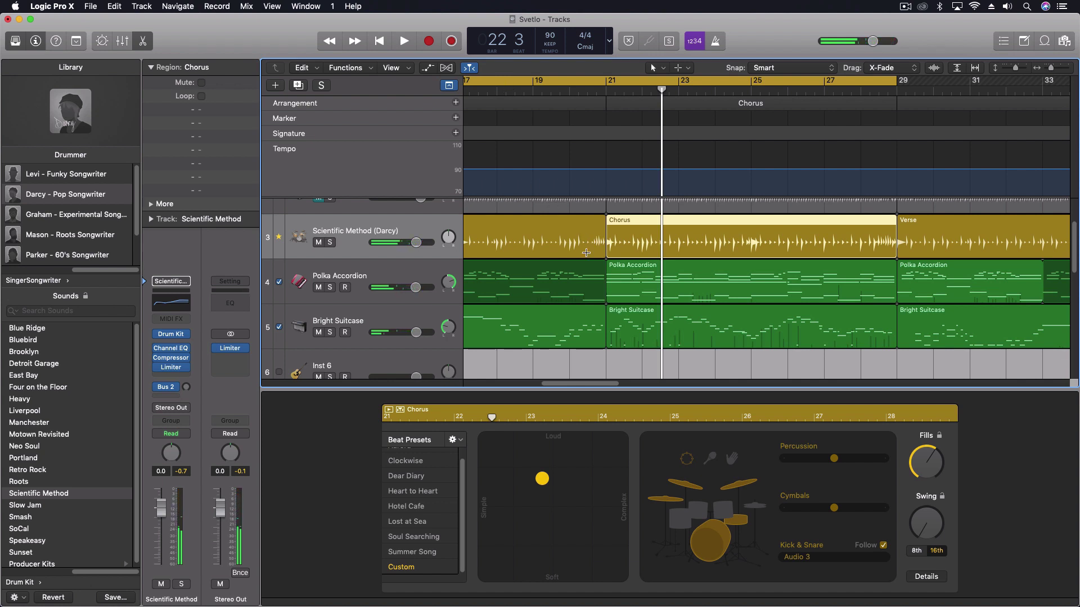
left_click(586, 242)
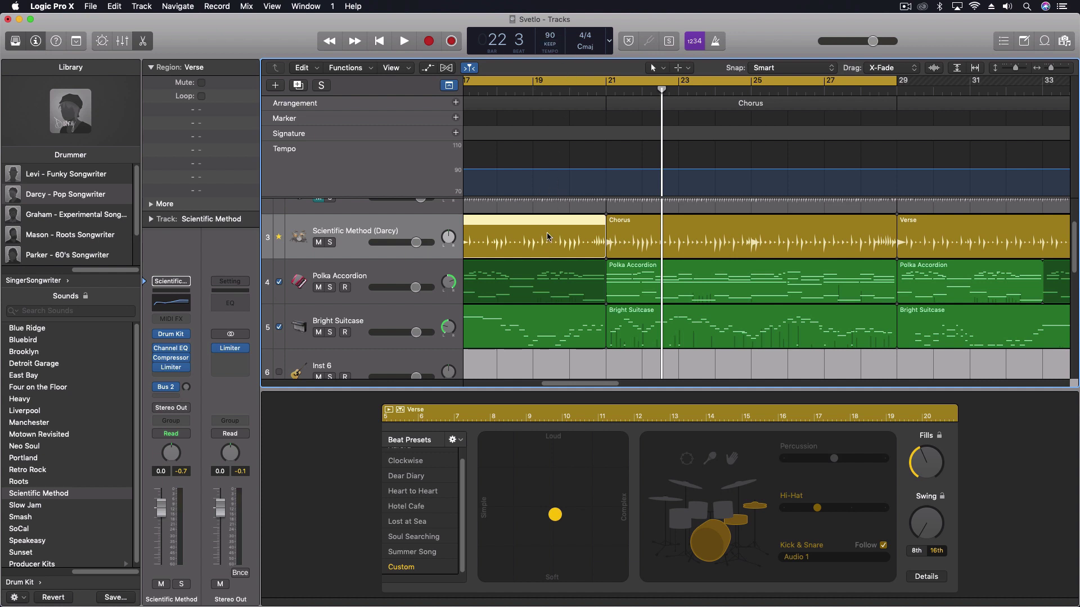
Enable Track Alternatives in the track headers and duplicate the Scientific Method track as alternative B.
left_click(415, 230)
right_click(416, 230)
key("Escape")
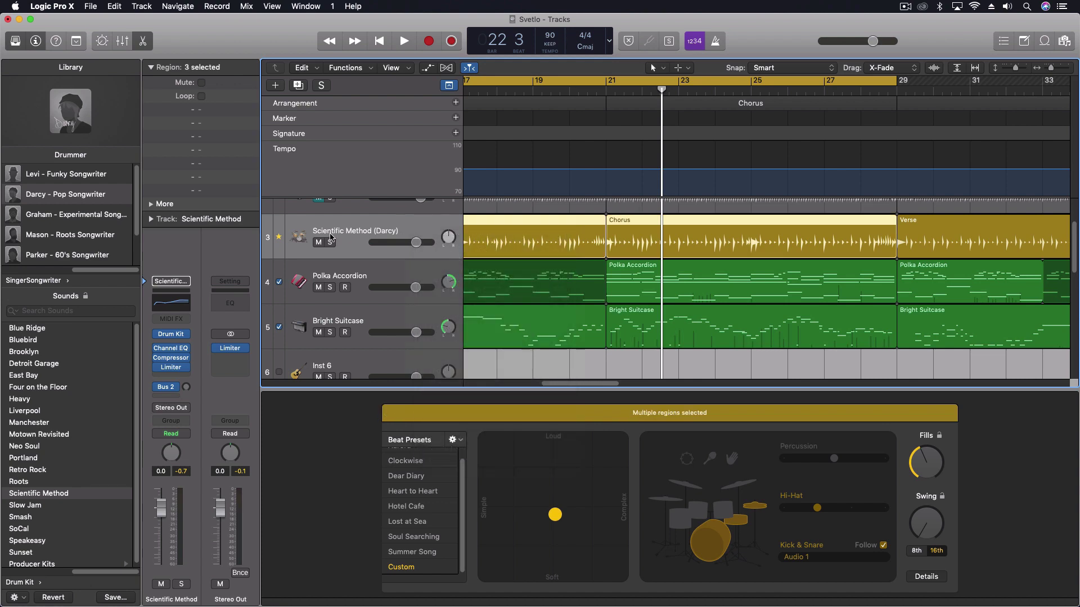
right_click(411, 230)
mouse_move(523, 417)
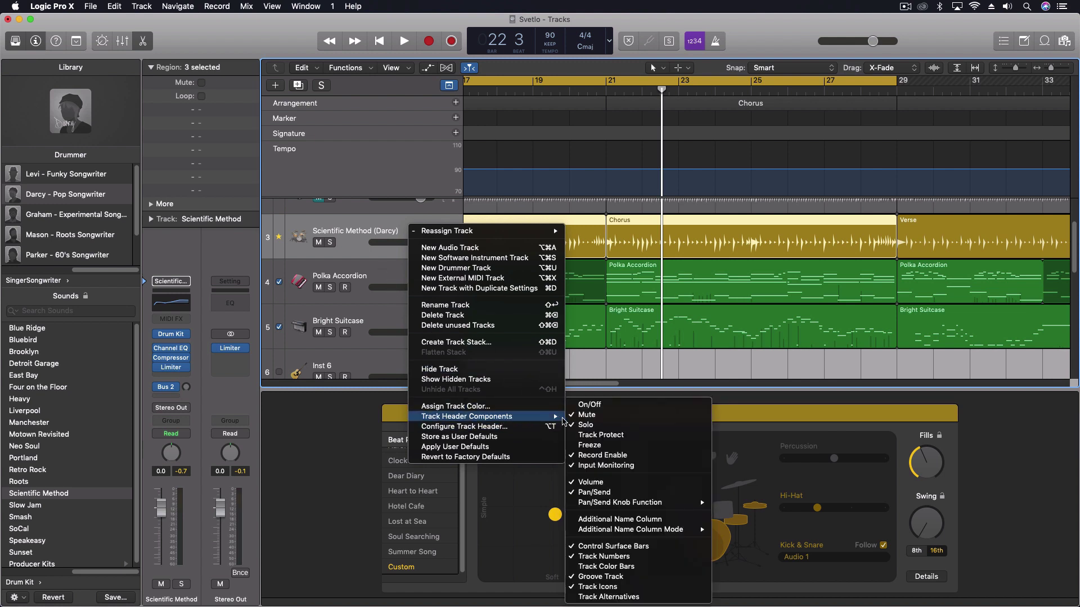
left_click(610, 426)
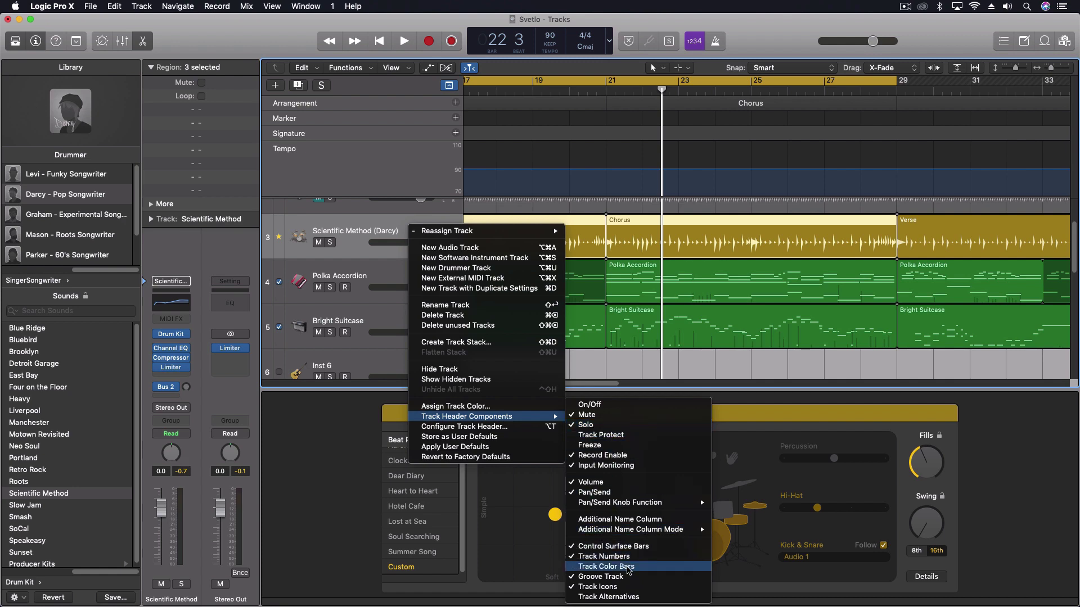
left_click(619, 598)
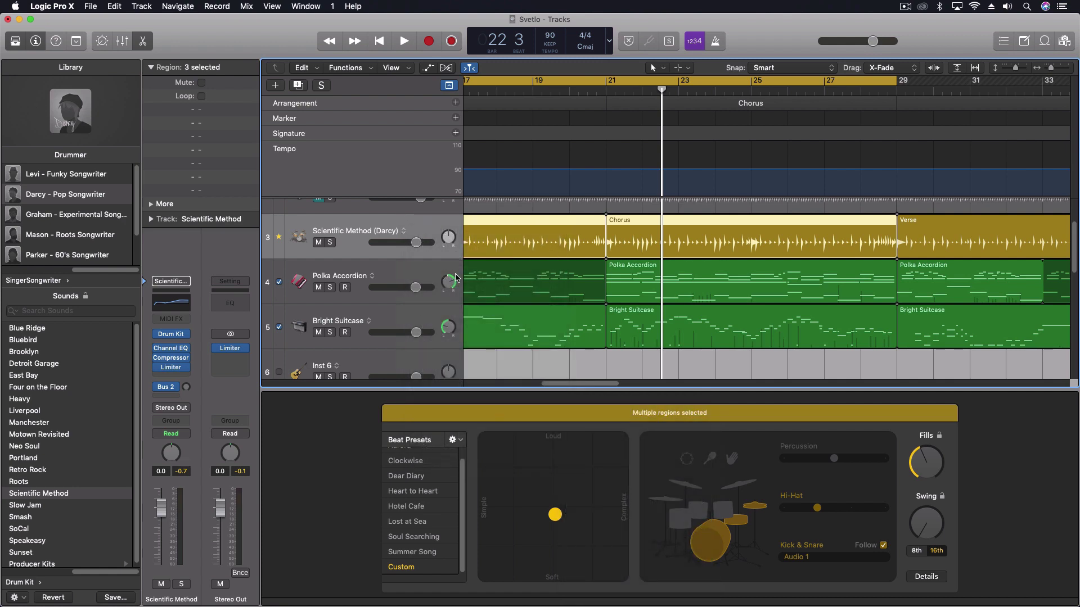
left_click(403, 231)
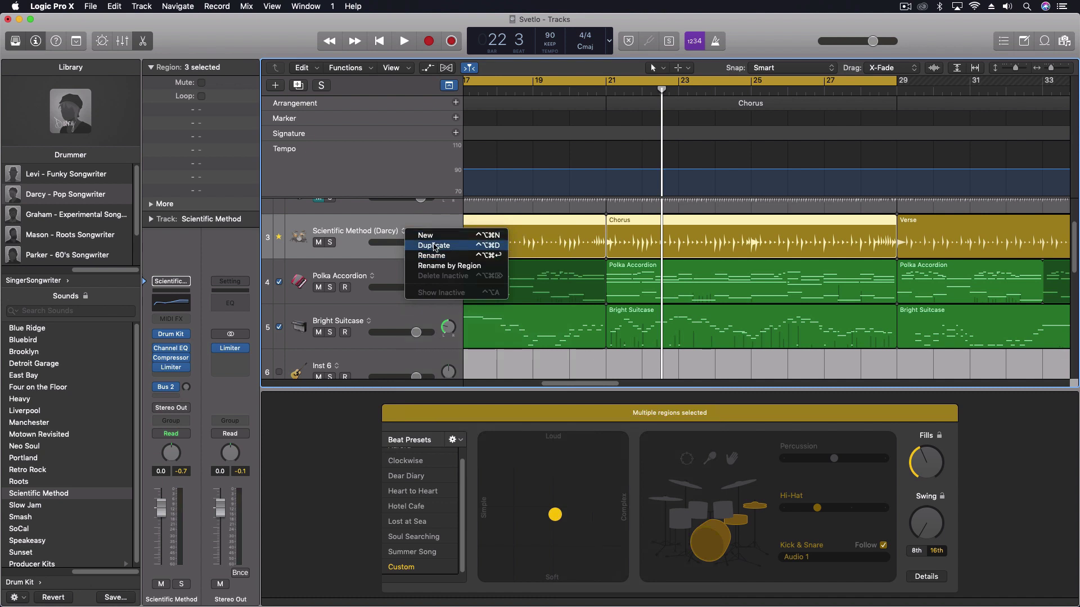
left_click(435, 246)
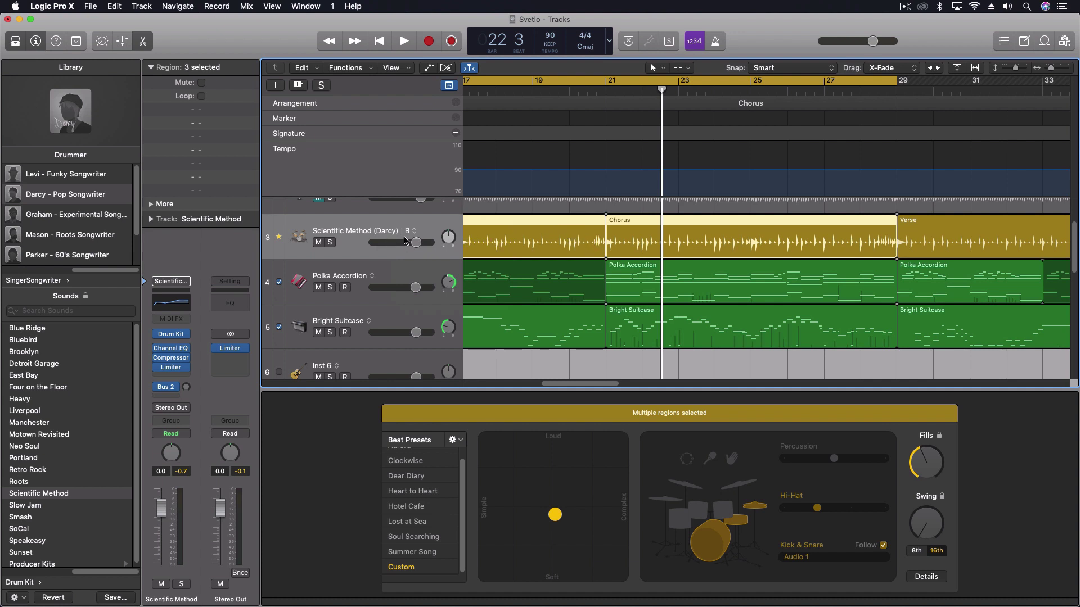
Cut the drummer region at bar 20 with the Scissors tool.
right_click(541, 237)
left_click(590, 134)
left_click_drag(586, 242, 573, 241)
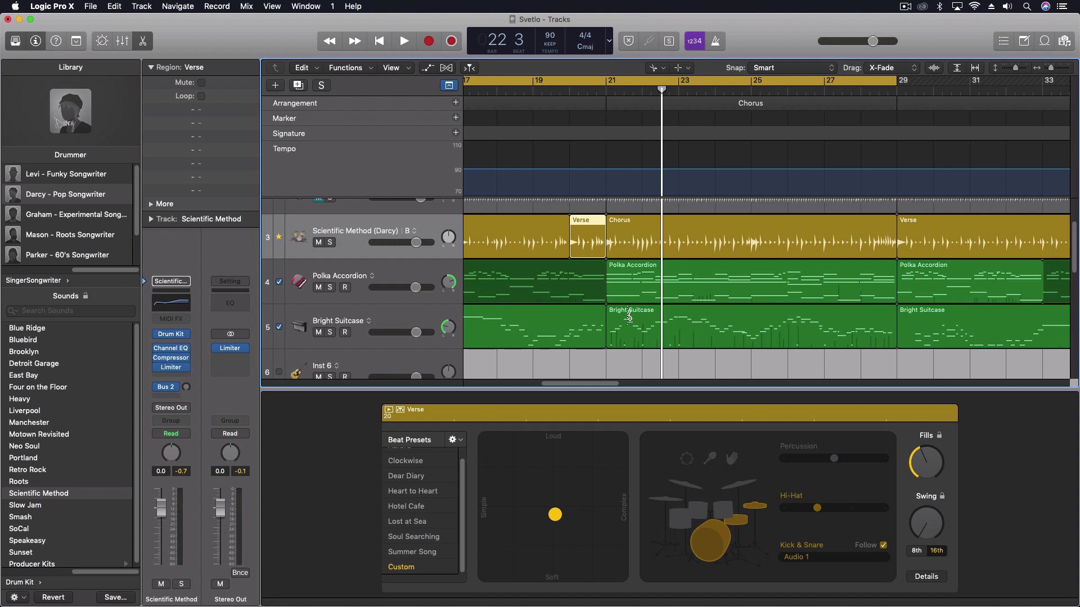
Play back the new split from bar 18 beat 2 into the Chorus.
left_click(510, 84)
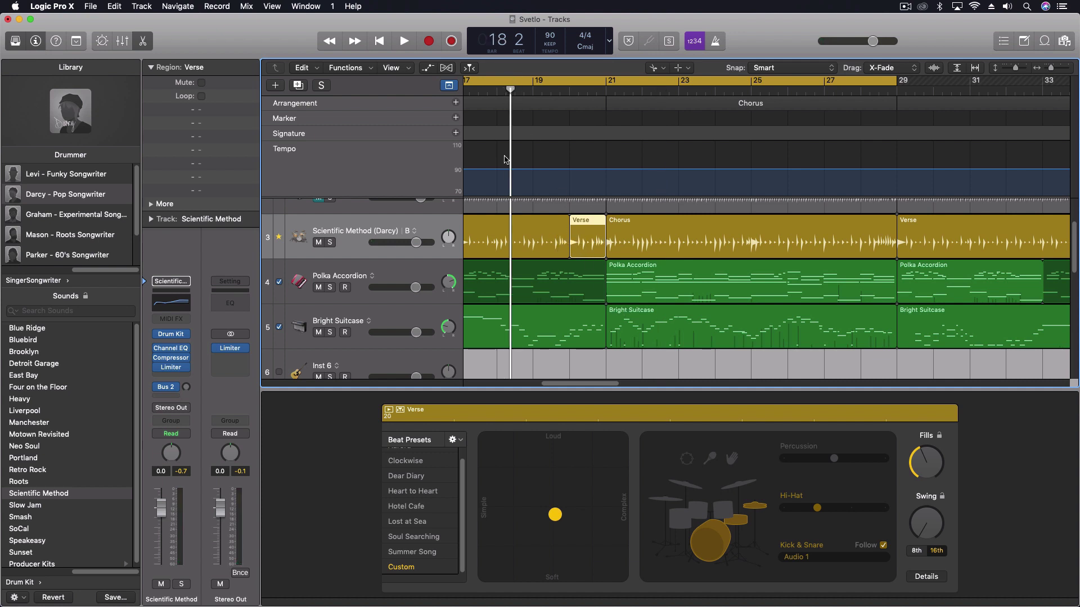
key("space")
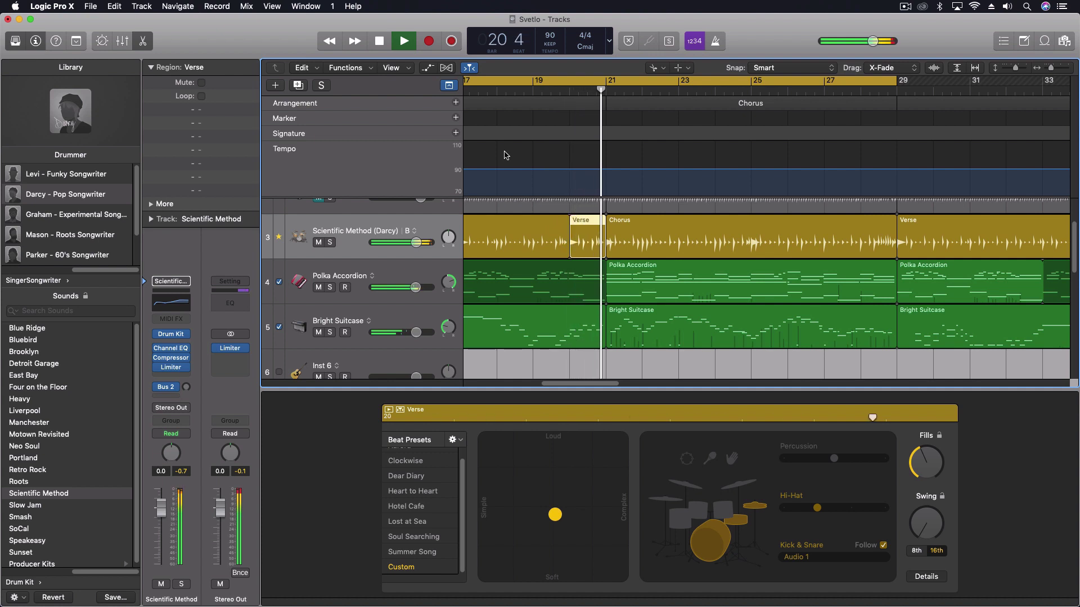
key("space")
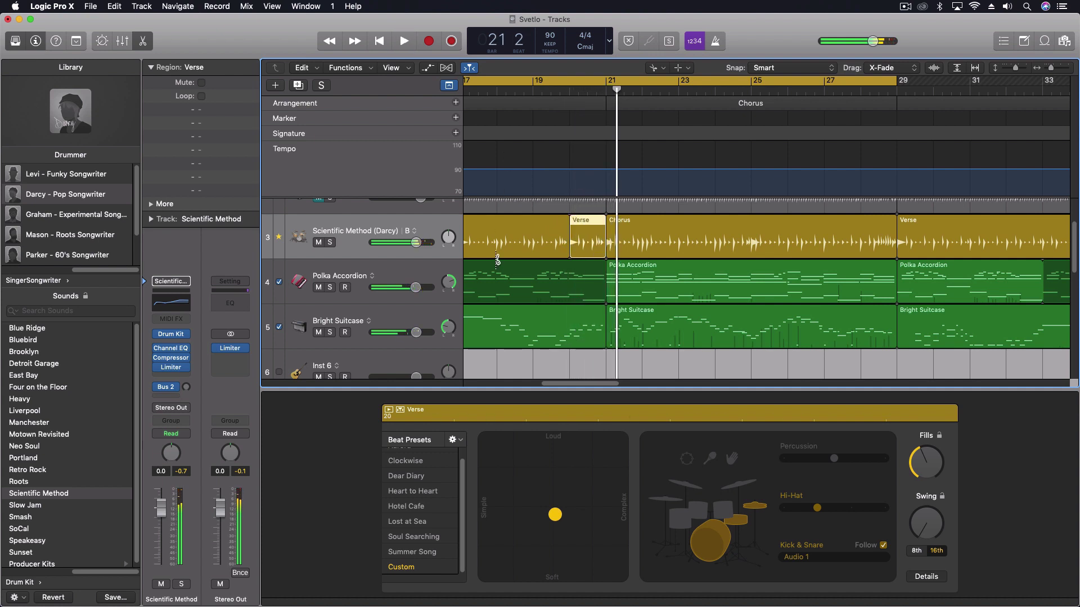
scroll(498, 260, "left", 8)
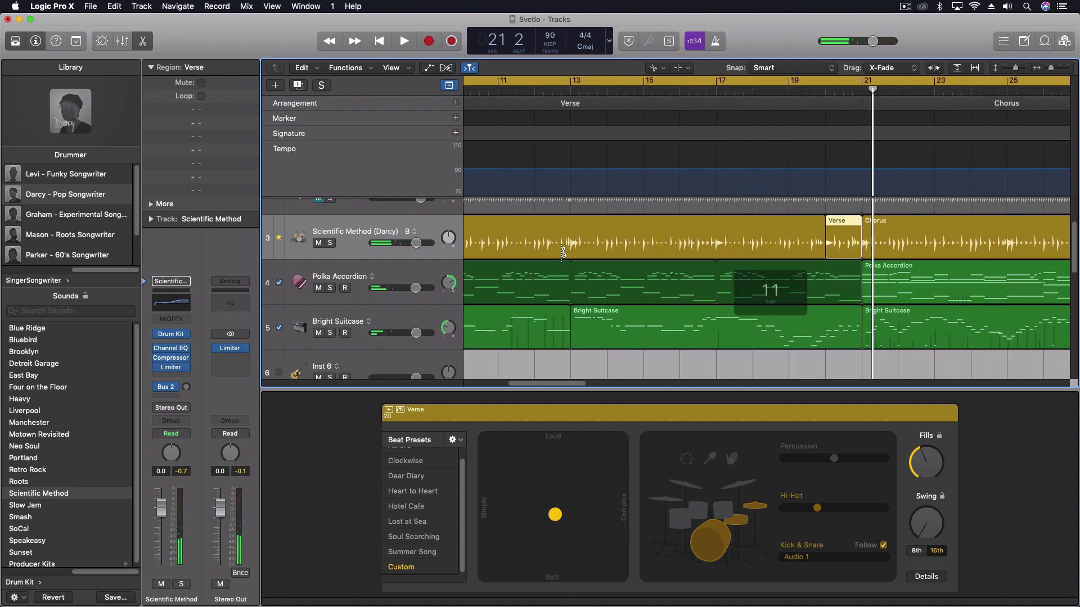
scroll(561, 251, "right", 3)
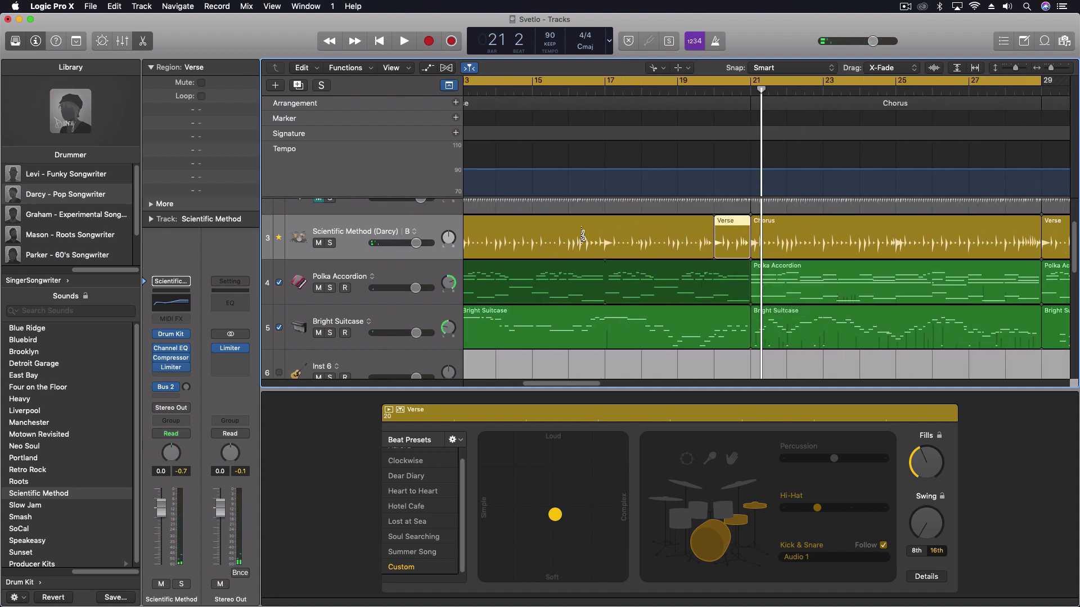
scroll(583, 235, "left", 2)
scroll(584, 235, "left", 2)
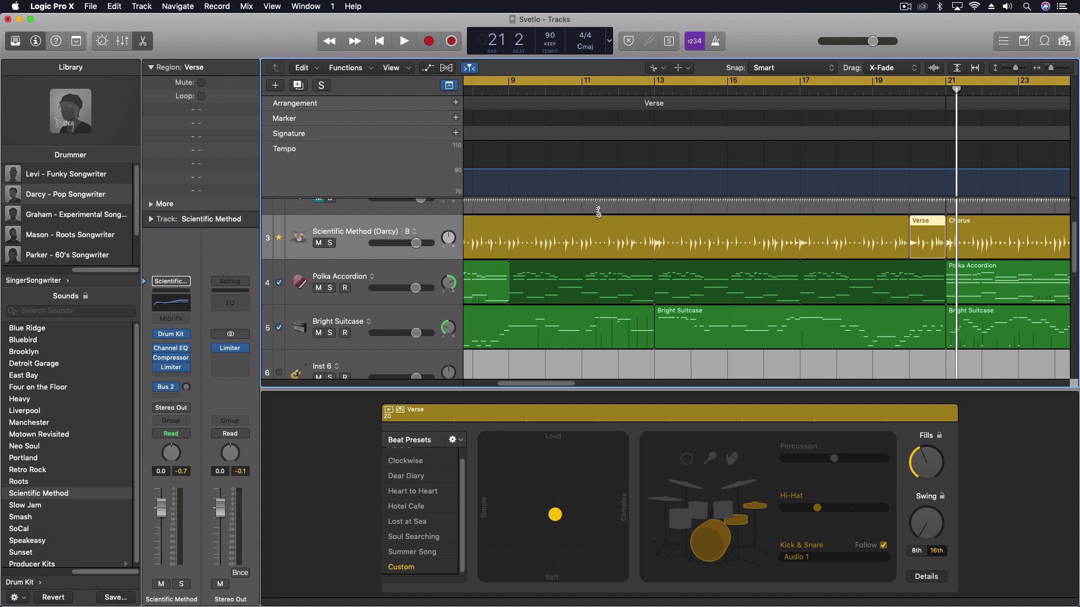
Cut the region at bar 13, lower its fills to near minimum, and audition from bar 12 beat 3.
left_click(656, 231)
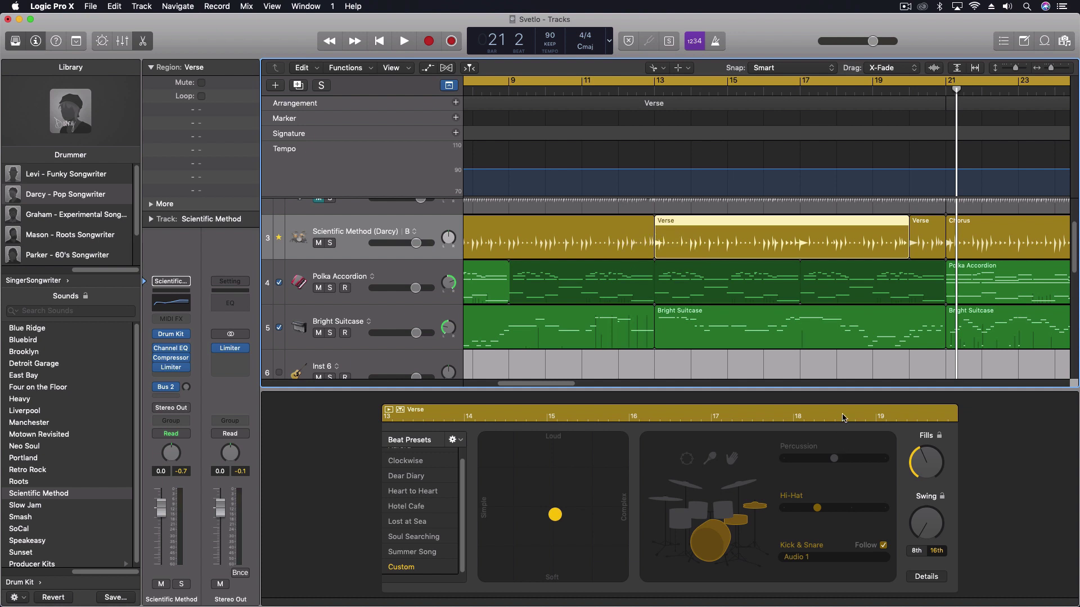
left_click_drag(926, 459, 923, 506)
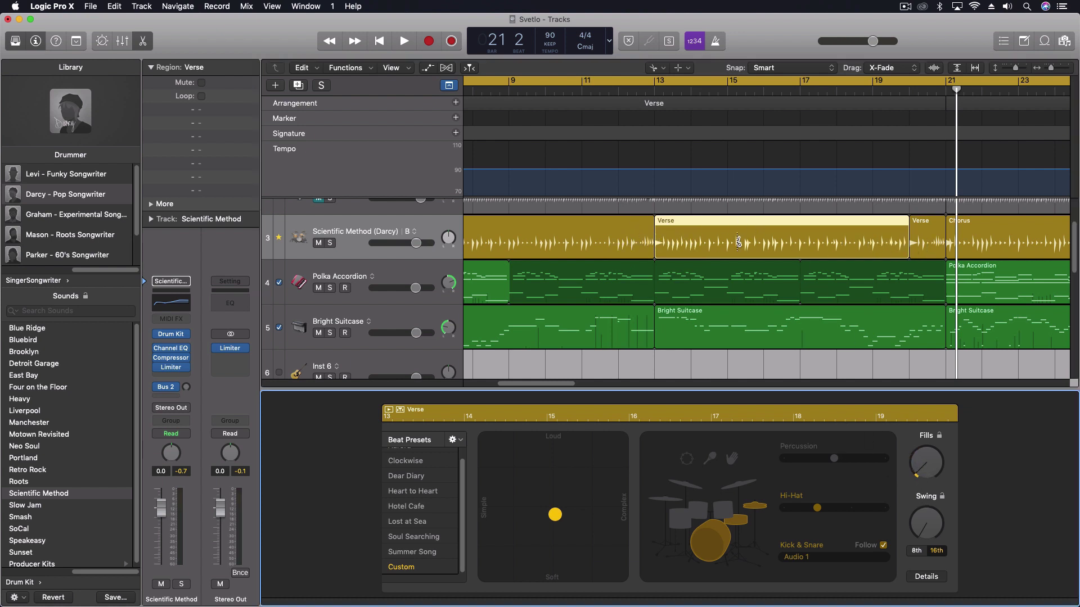
left_click(636, 85)
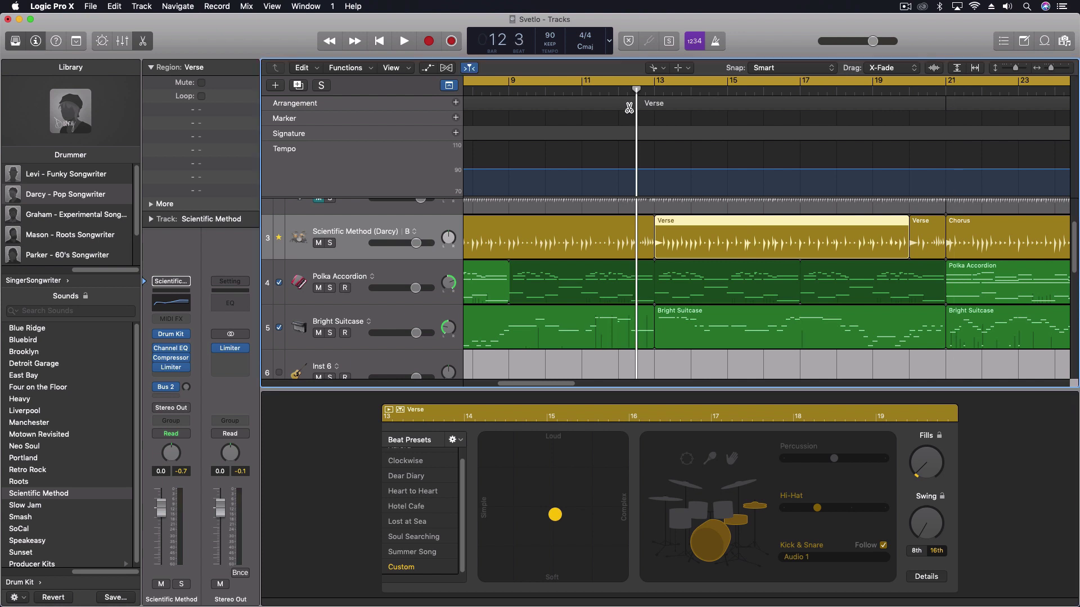
key("space")
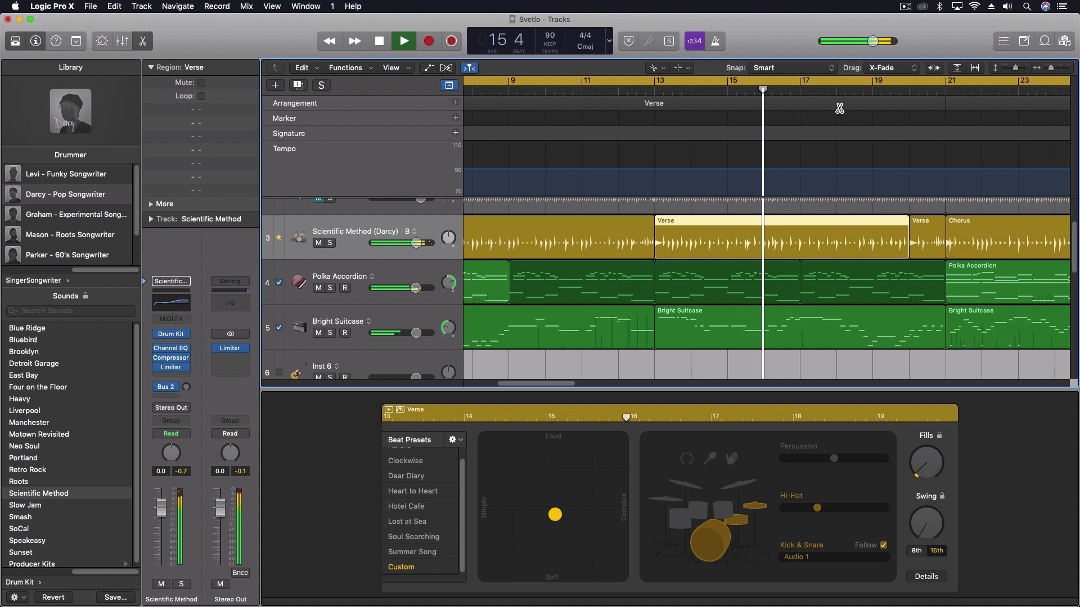
key("space")
Set playback to start at bar 19 beat 2.
left_click(882, 90)
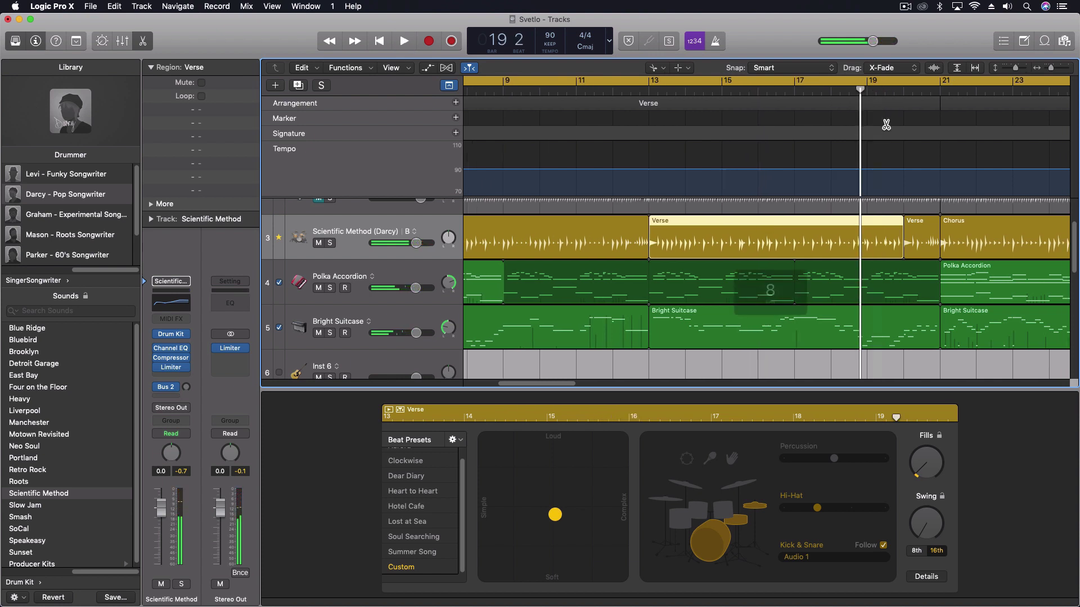
scroll(612, 212, "right", 5)
scroll(634, 231, "right", 5)
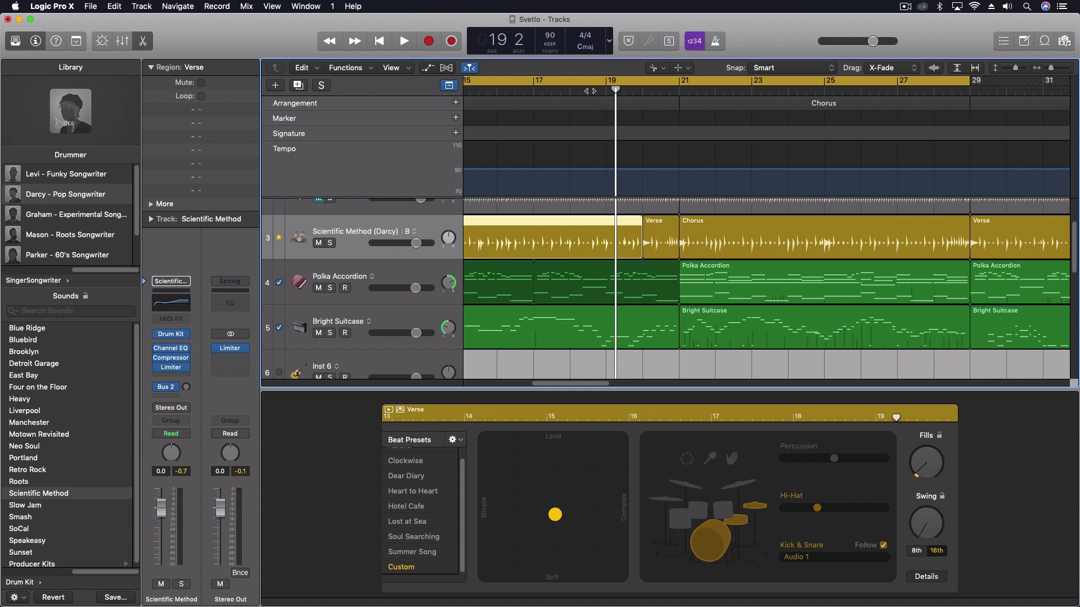
Return to the pointer tool and raise the fills in the short Verse region.
right_click(668, 228)
left_click(698, 63)
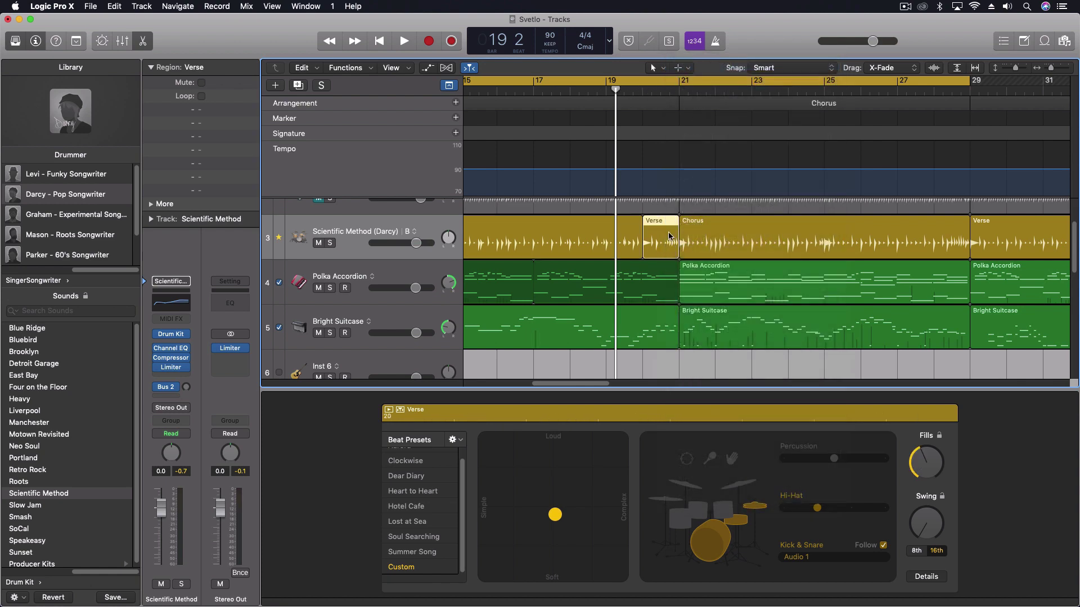
left_click_drag(920, 470, 911, 386)
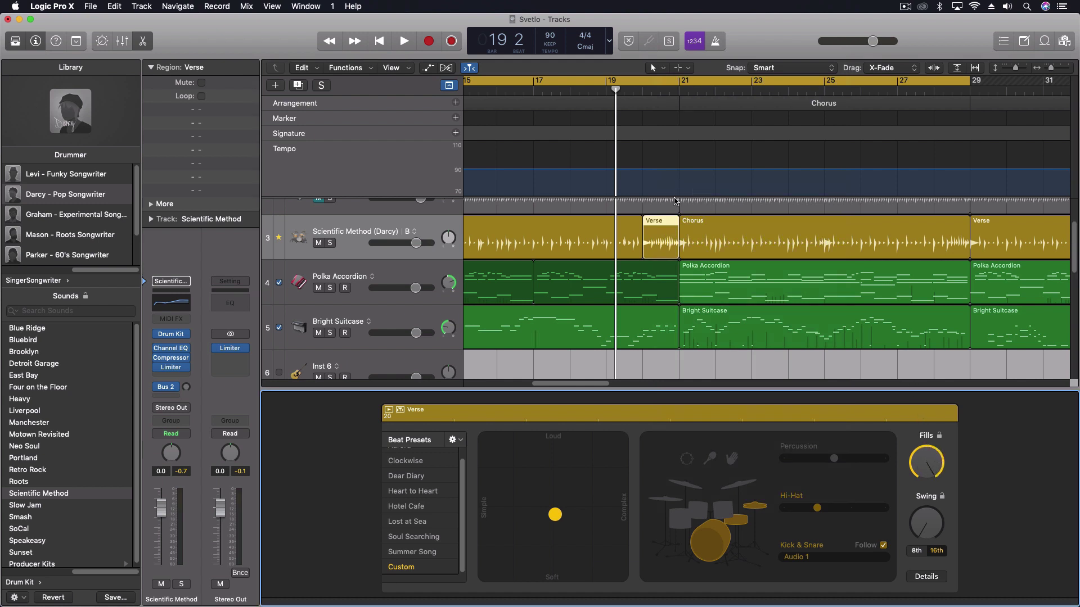
Audition the fill into the Chorus, then select the preceding region and start playback at bar 19 beat 3.
key("space")
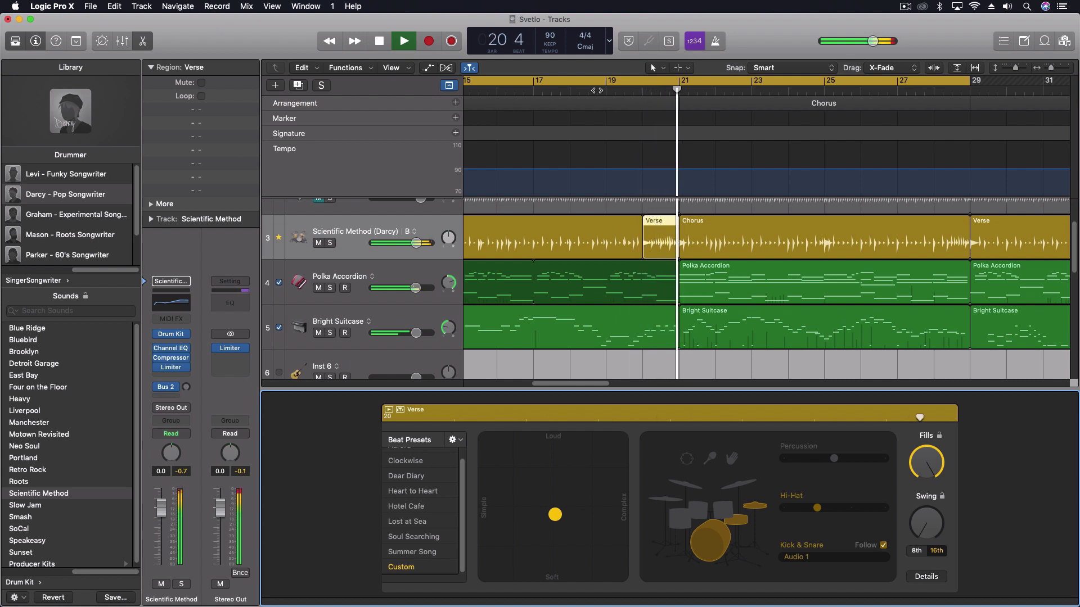
key("space")
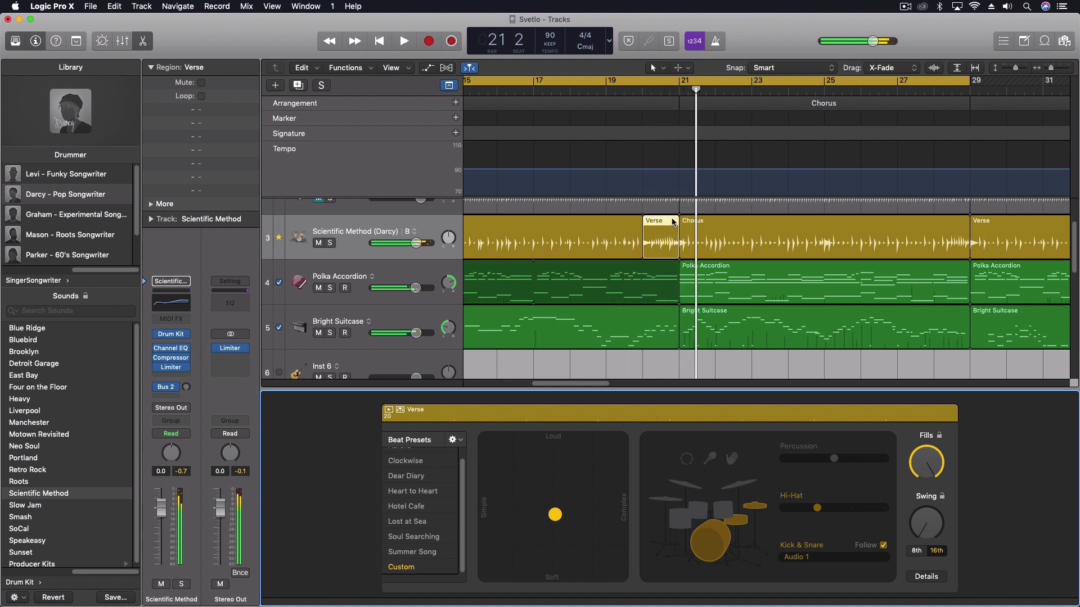
left_click(615, 227)
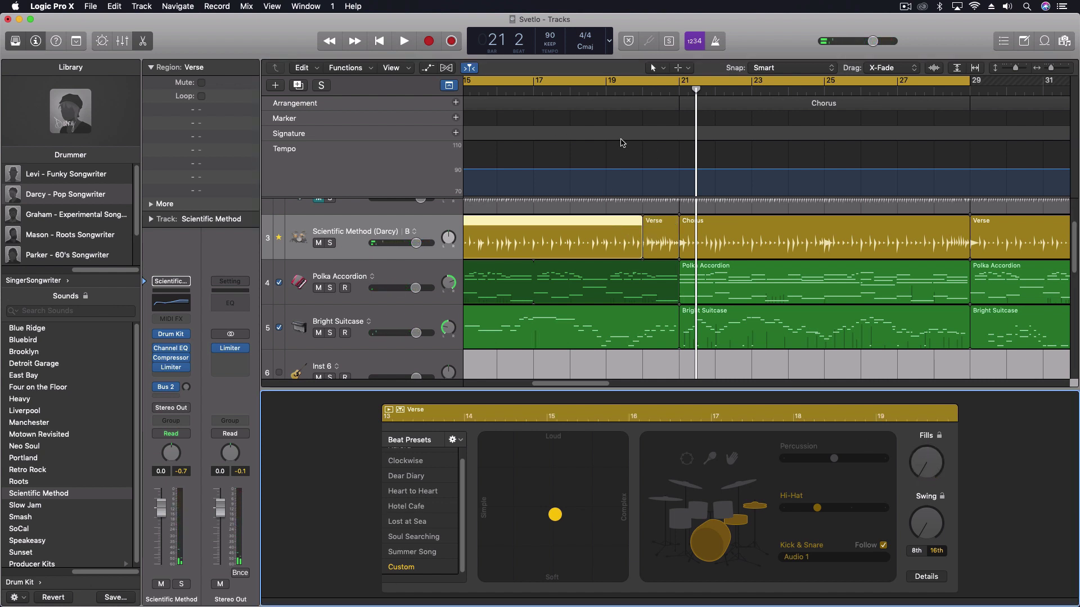
left_click(623, 90)
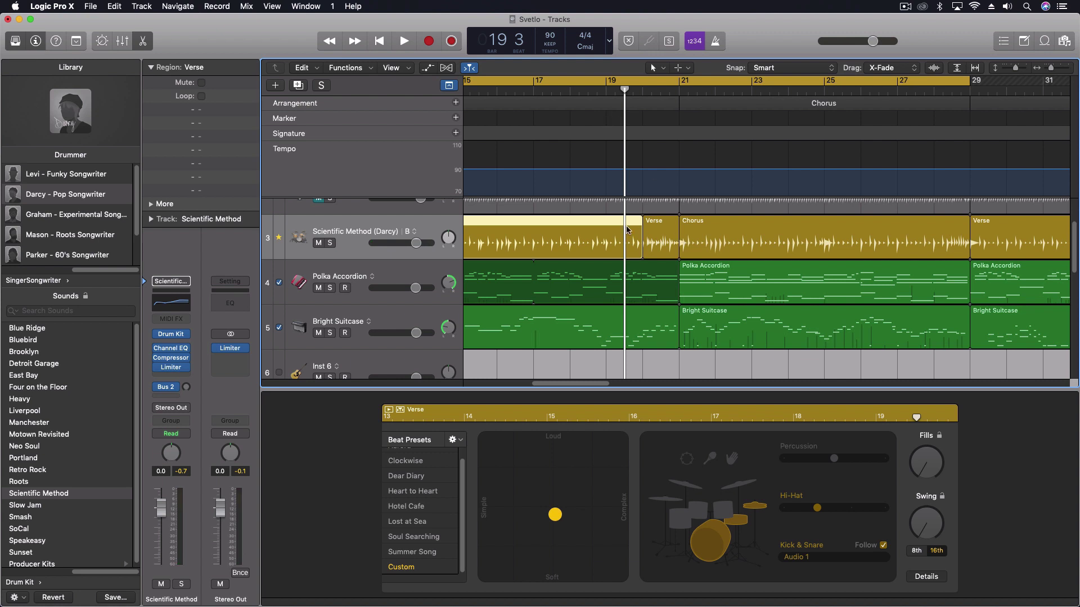
Trim the short Verse region's start later and listen to the result.
left_click_drag(643, 230, 657, 234)
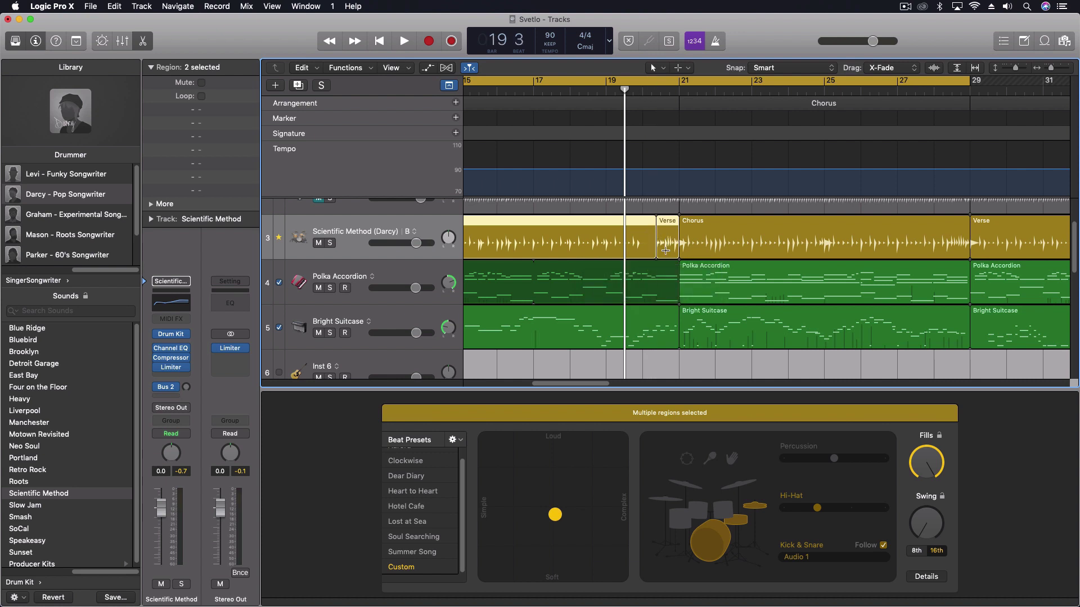
key("space")
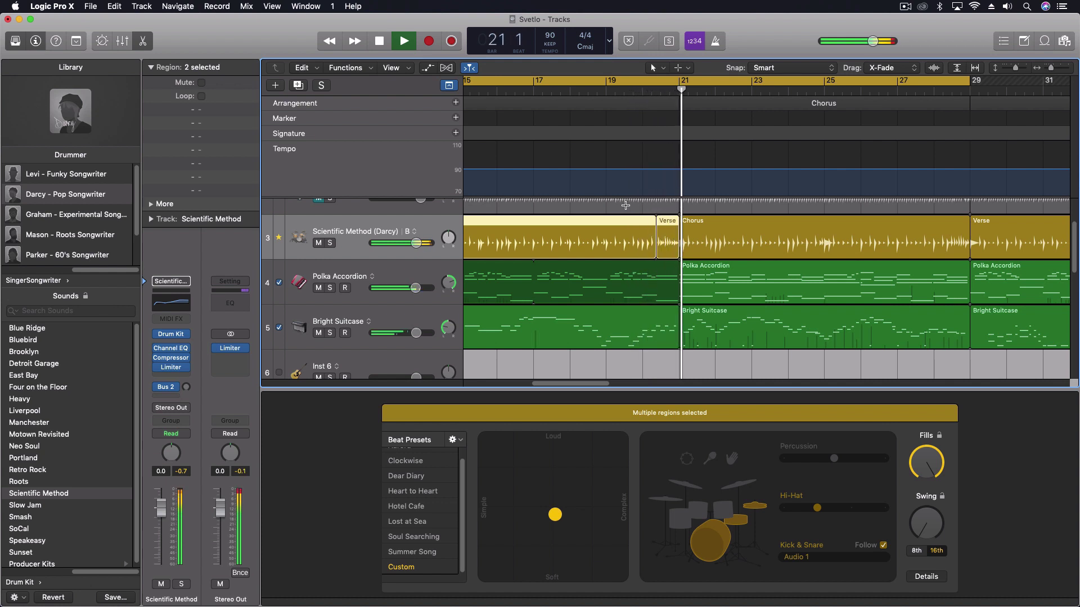
key("space")
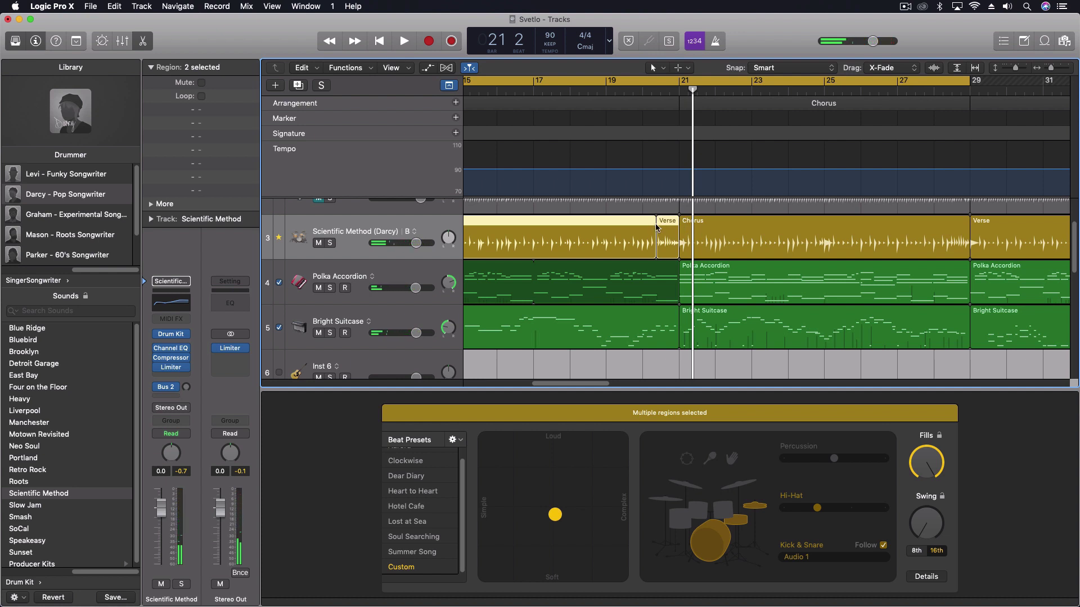
Trim the region's start two more beats later and replay from bar 19.
left_click_drag(656, 225, 666, 226)
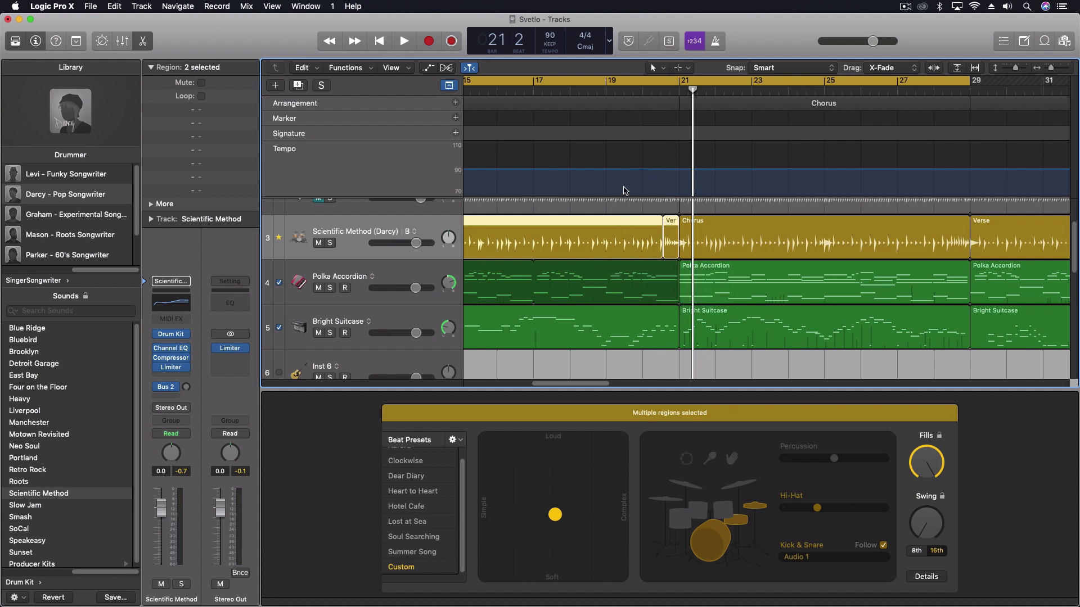
left_click(620, 94)
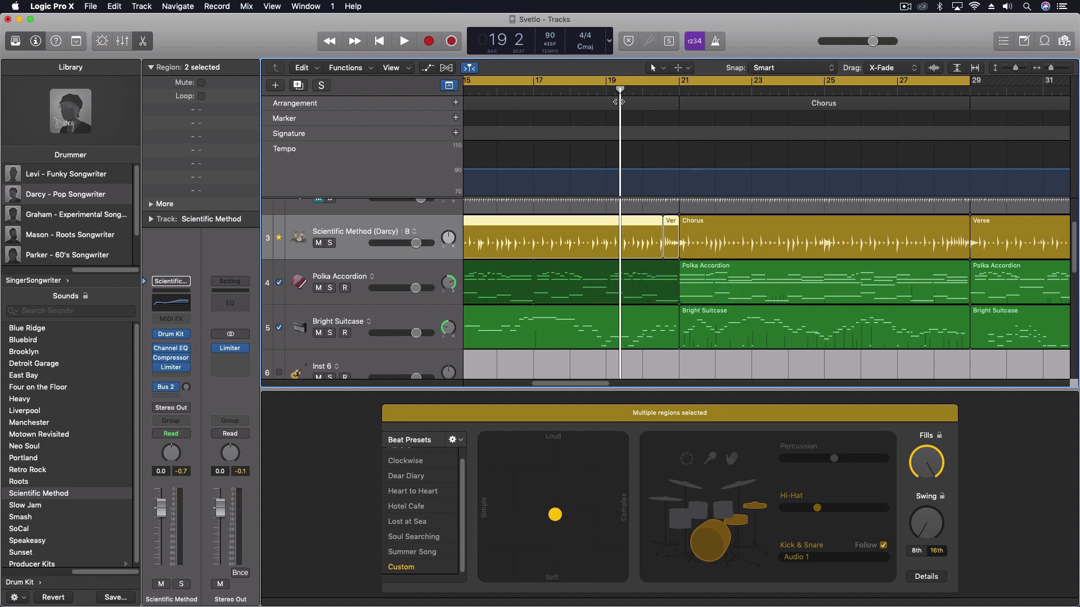
key("space")
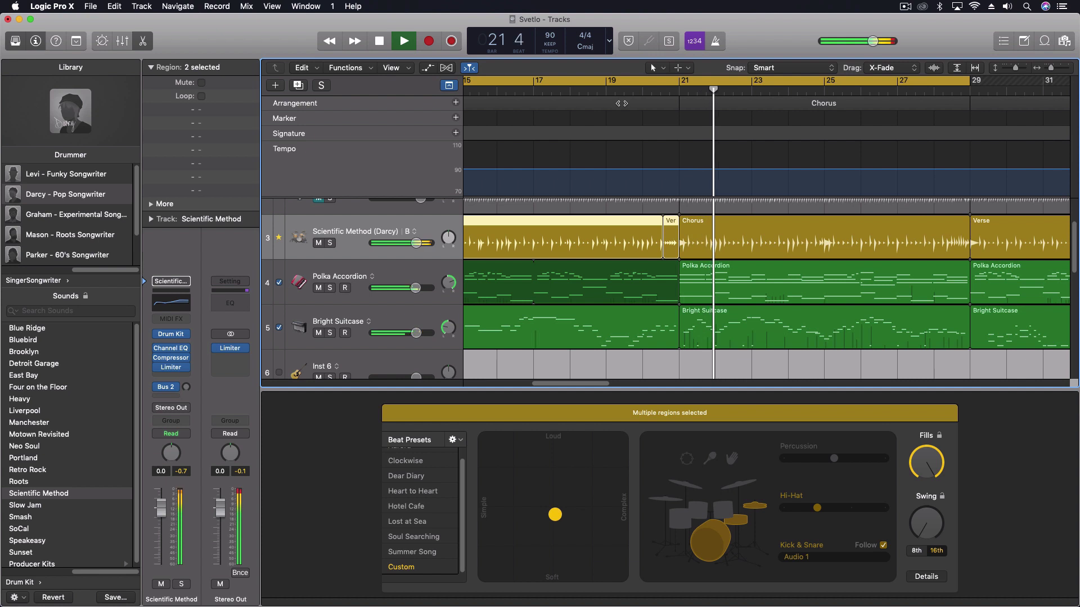
key("space")
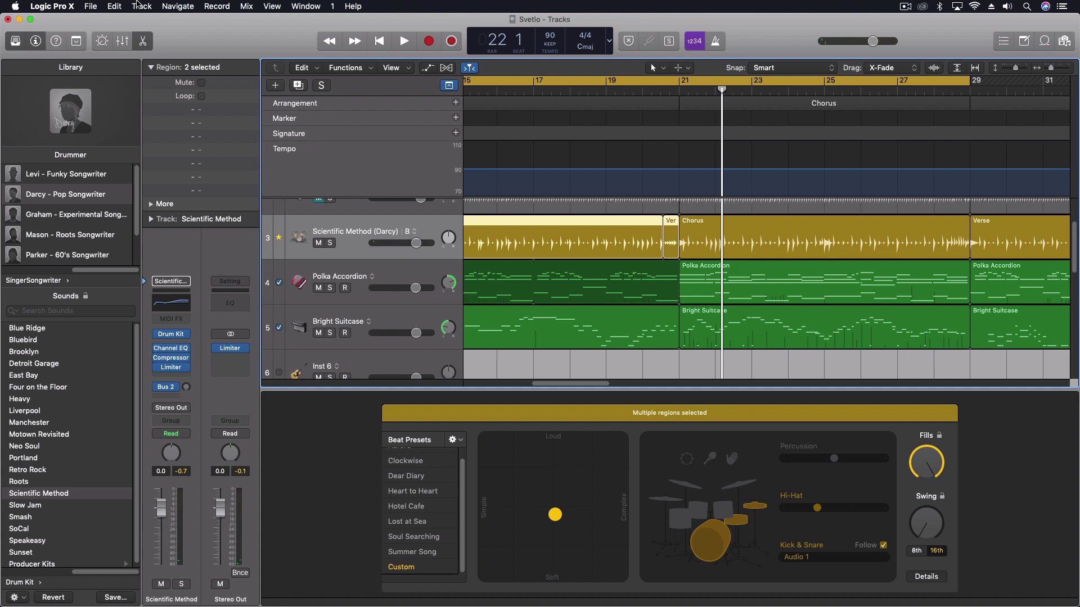
Create a new software instrument track, Inst 8, below the drummer track.
left_click(140, 6)
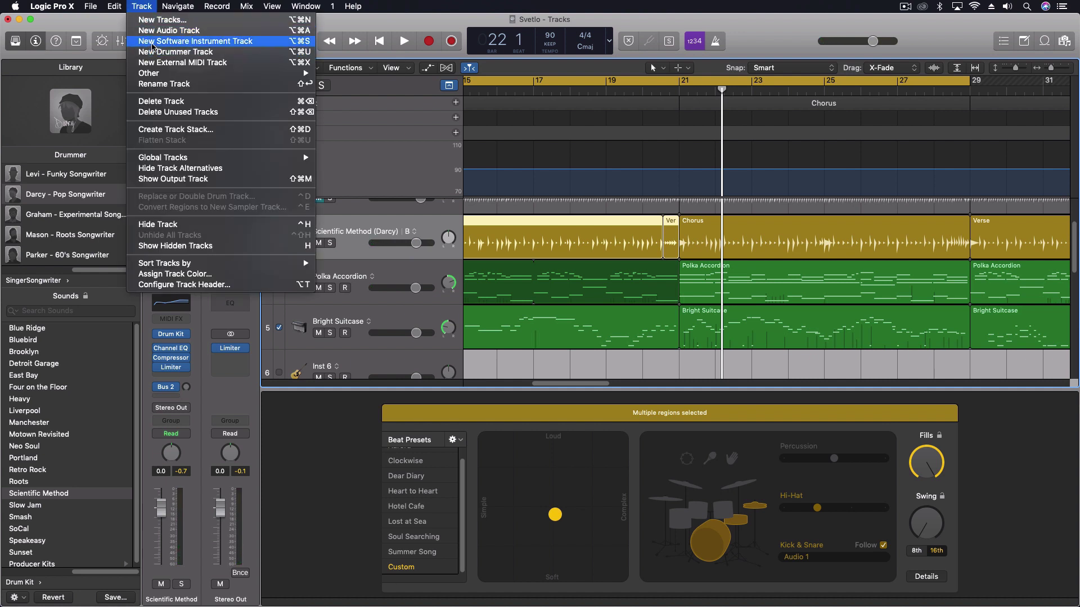
left_click(153, 42)
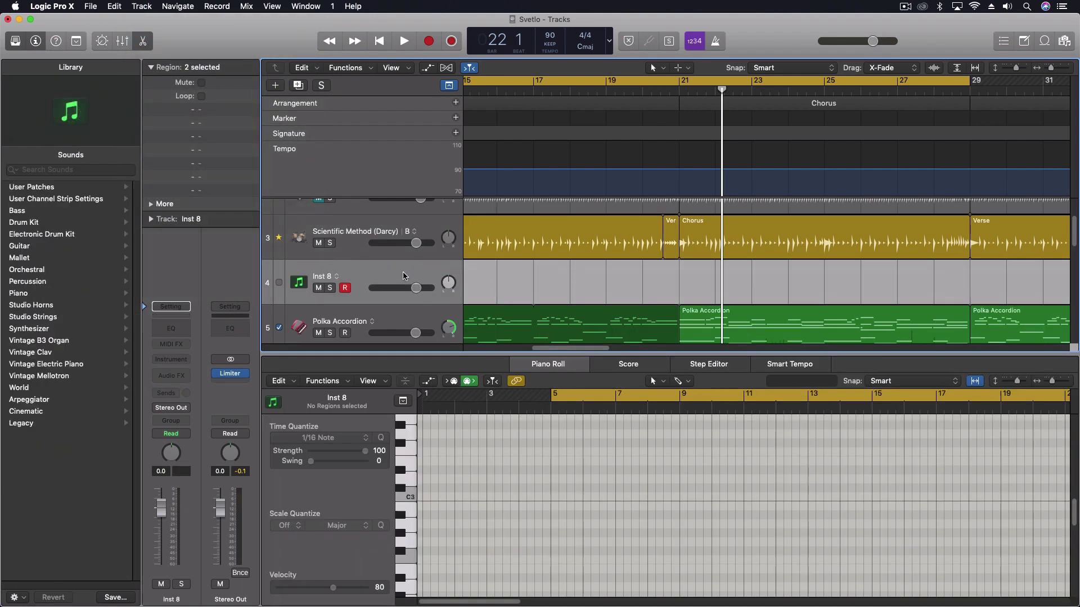
left_click(355, 250)
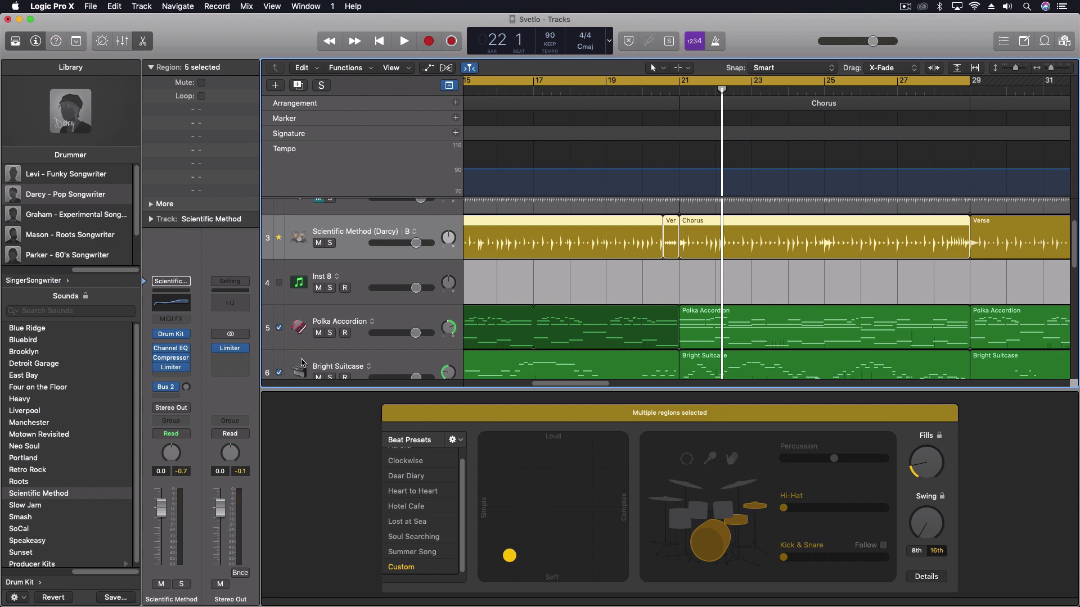
left_click(379, 275)
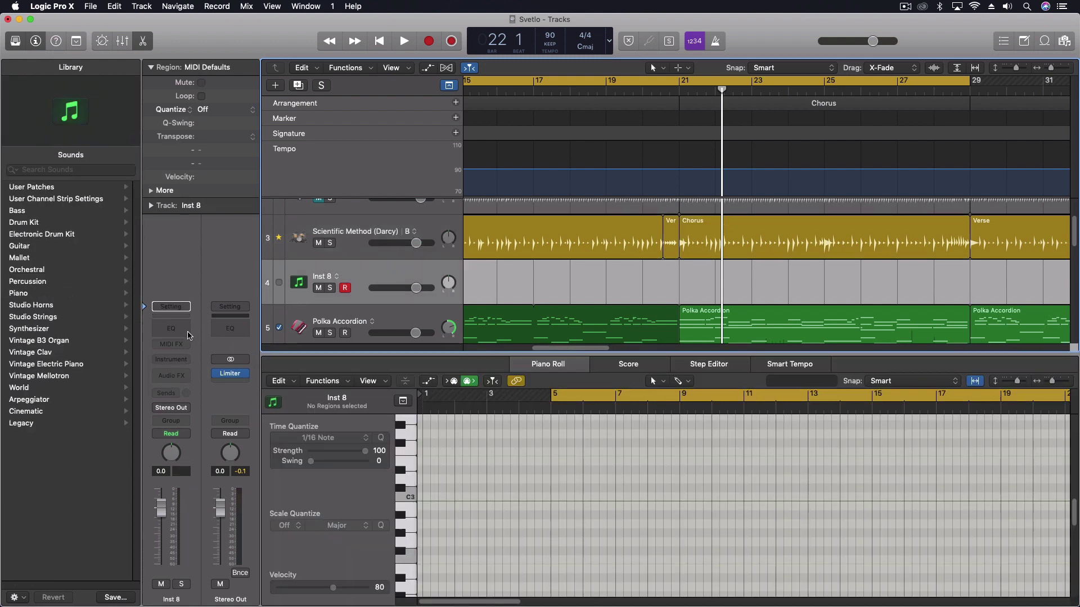
Load Drum Kit Designer on Inst 8 and pick the Scientific Method Kit patch.
left_click(172, 360)
mouse_move(191, 458)
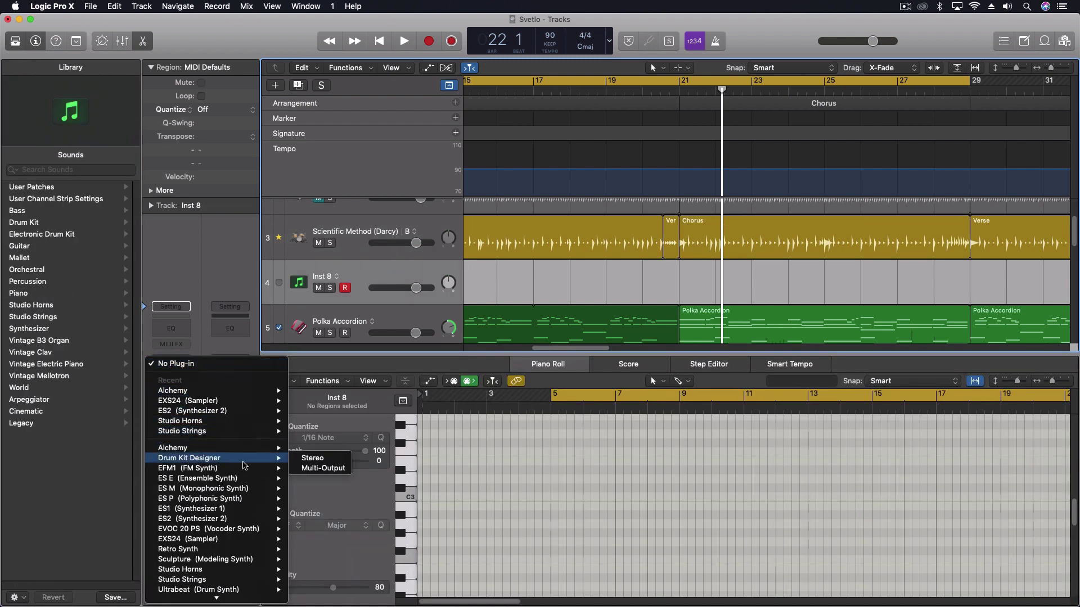
left_click(325, 463)
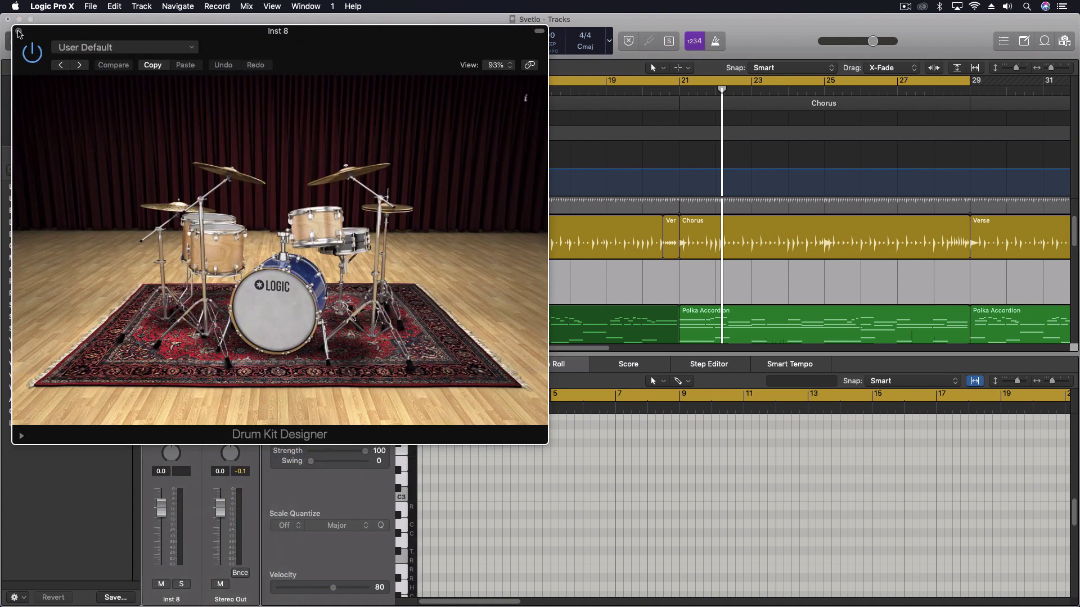
left_click(19, 32)
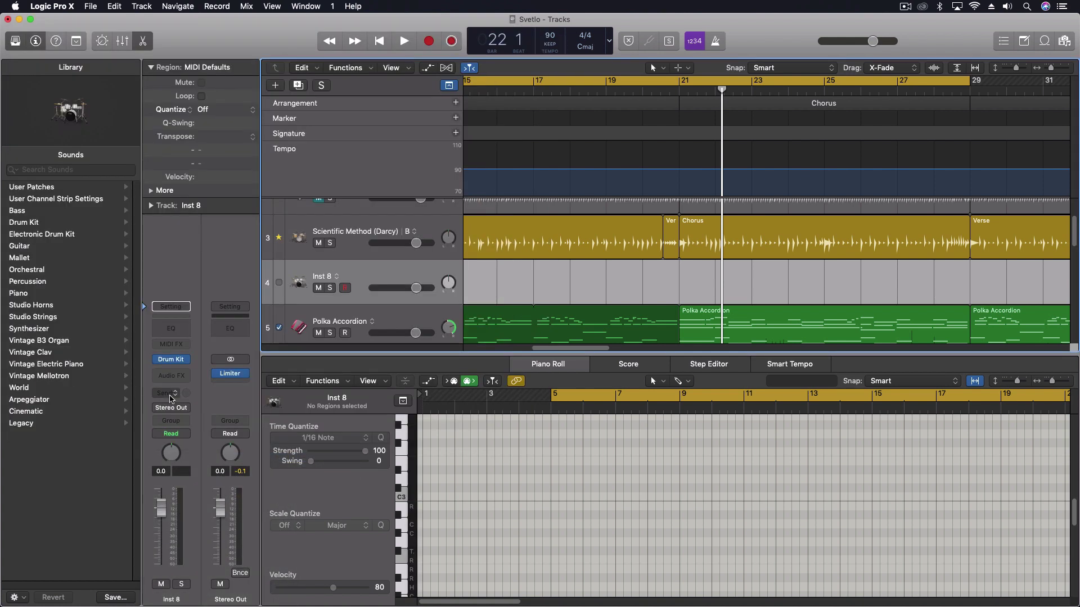
left_click(145, 363)
left_click(17, 353)
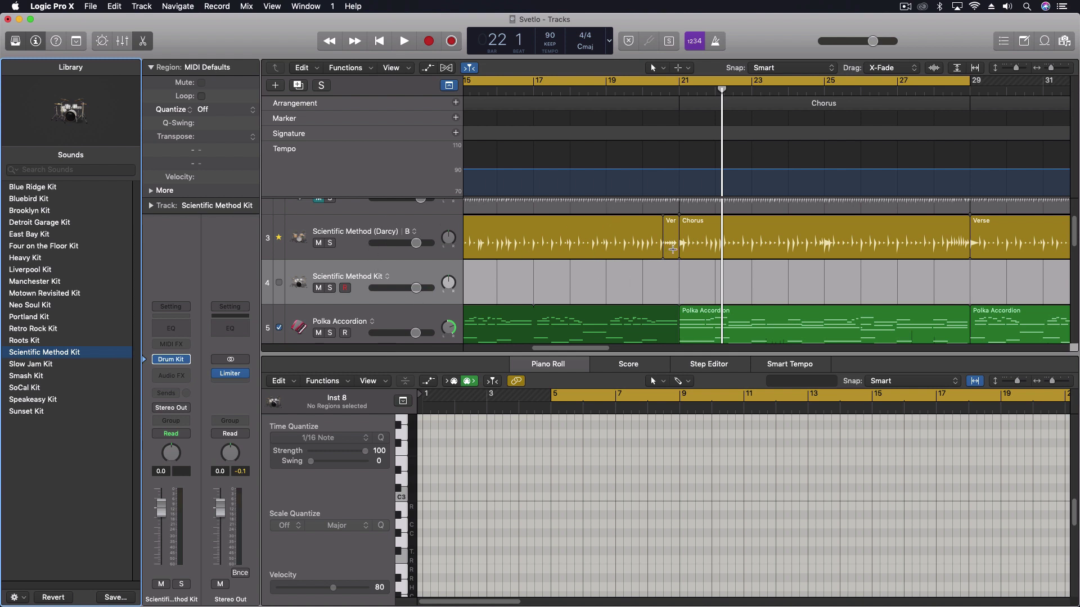
Drag the short Verse fill onto the Scientific Method Kit track, play it from bar 19, and select it.
left_click_drag(671, 232, 671, 285)
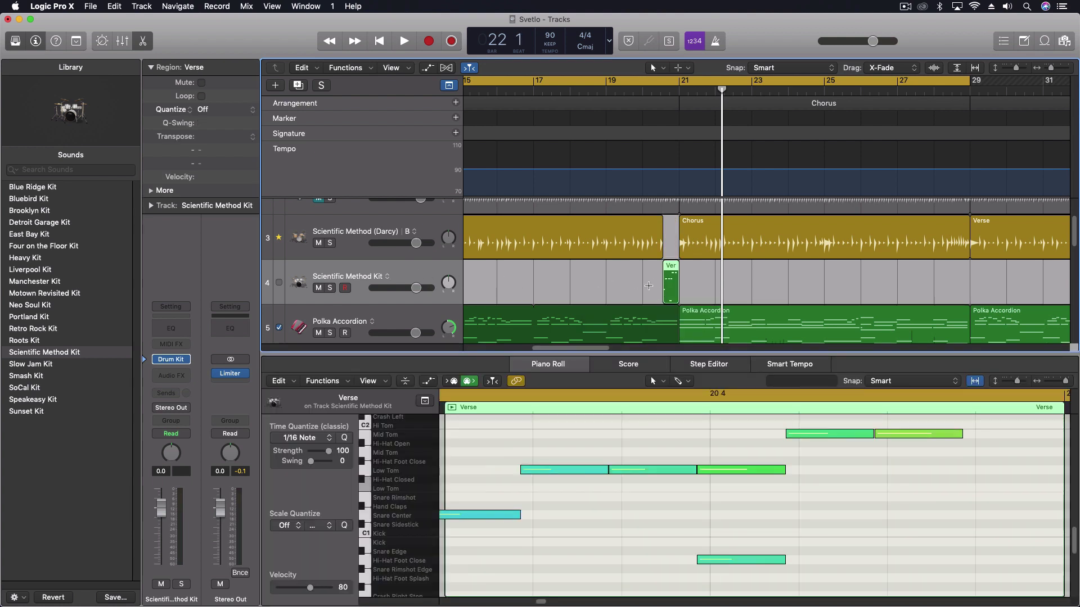
left_click(620, 94)
key("space")
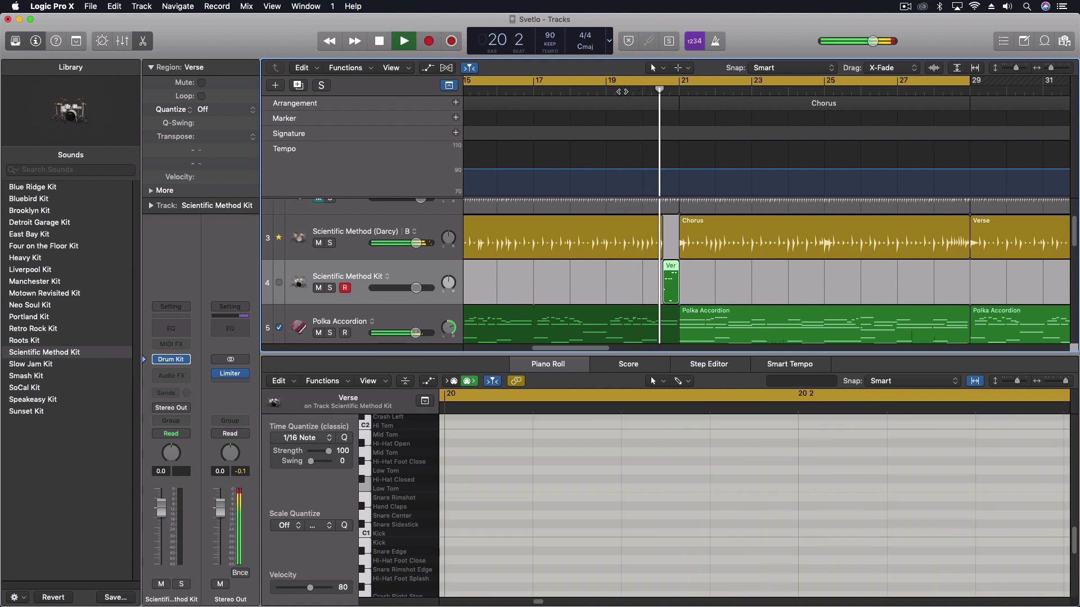
key("space")
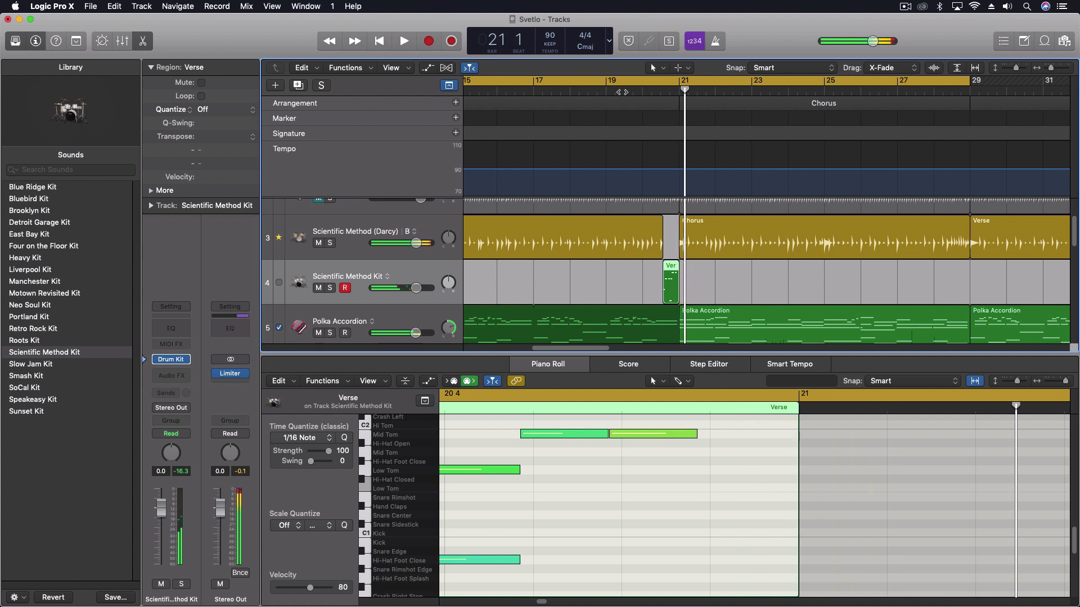
left_click(349, 240)
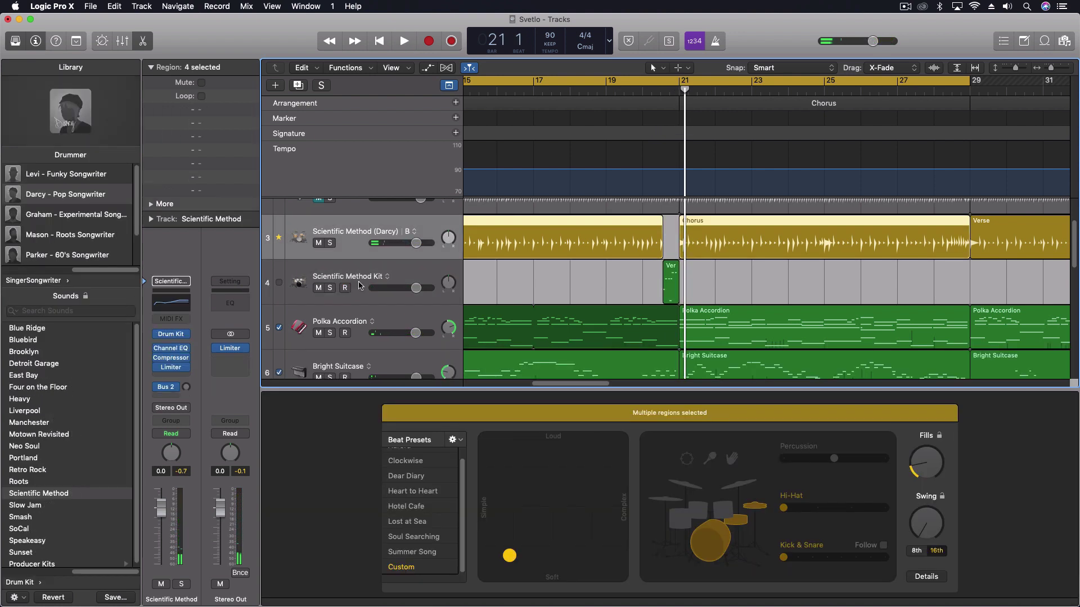
left_click(361, 275)
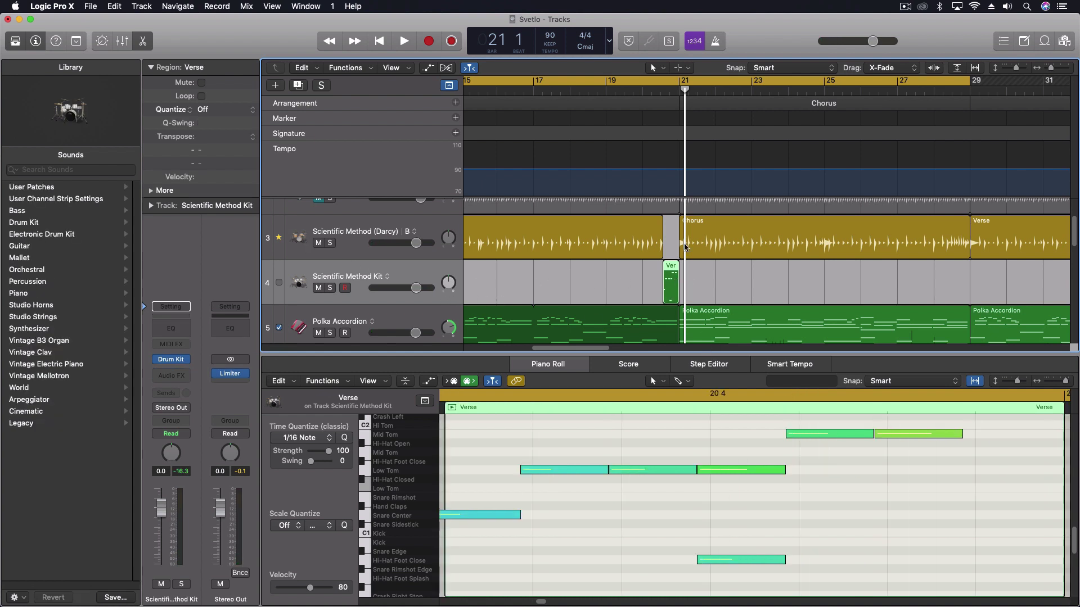
Zoom in around the fill at bar 20 and open its notes in the Piano Roll.
left_click(571, 103)
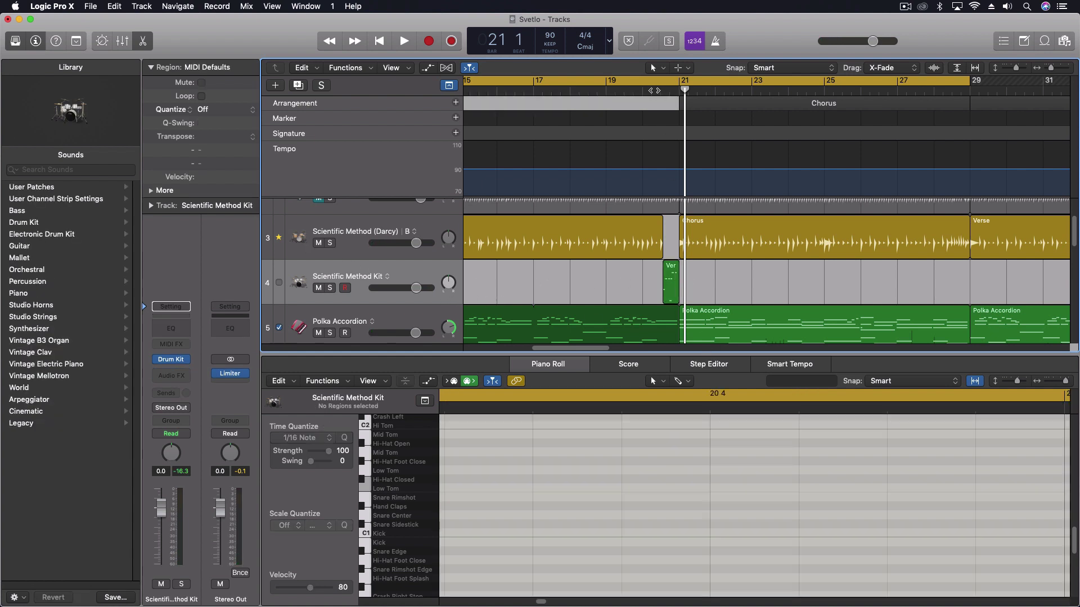
left_click(654, 90)
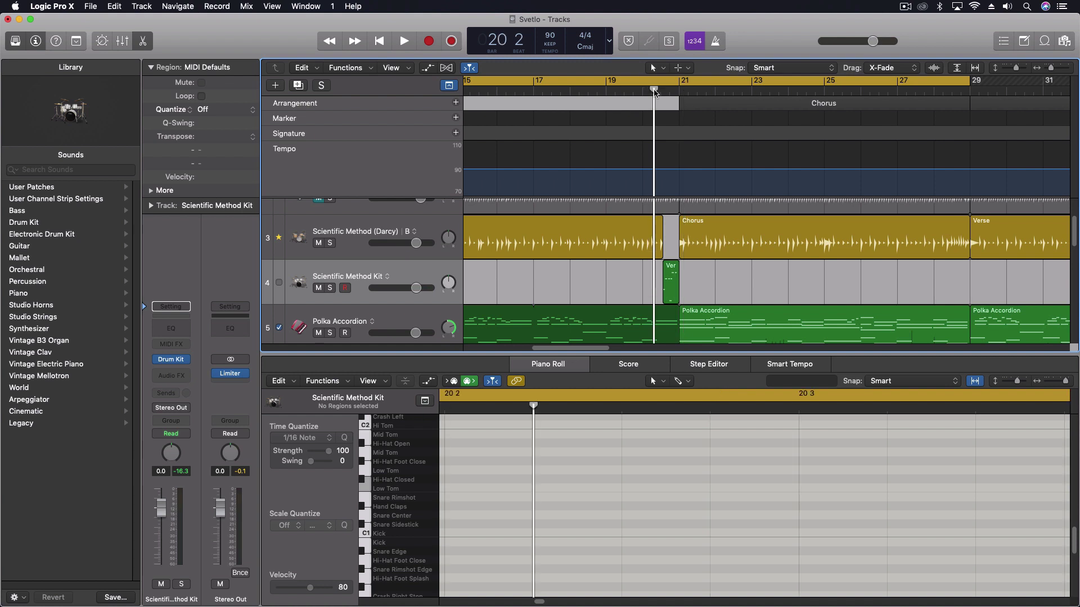
scroll(654, 91, "up", 5)
left_click(656, 275)
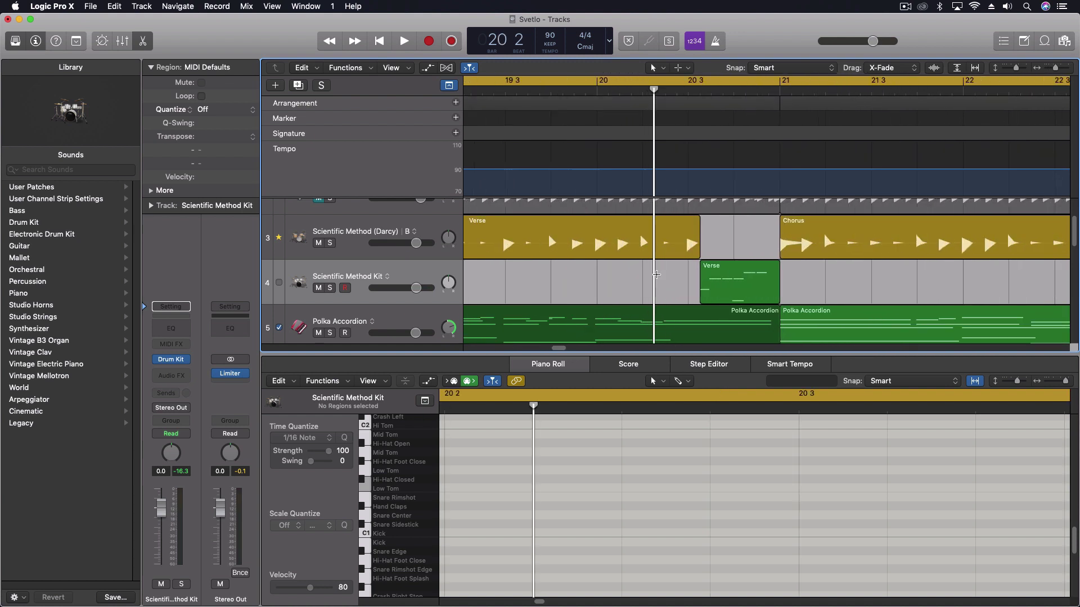
scroll(656, 274, "up", 3)
scroll(647, 276, "left", 3)
scroll(636, 280, "up", 1)
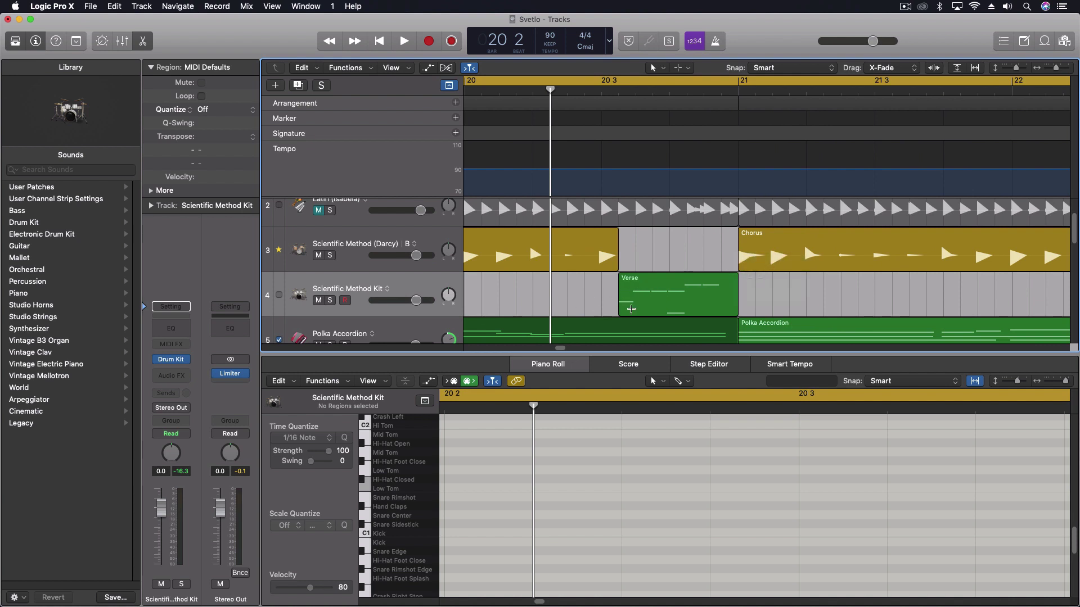
left_click(667, 286)
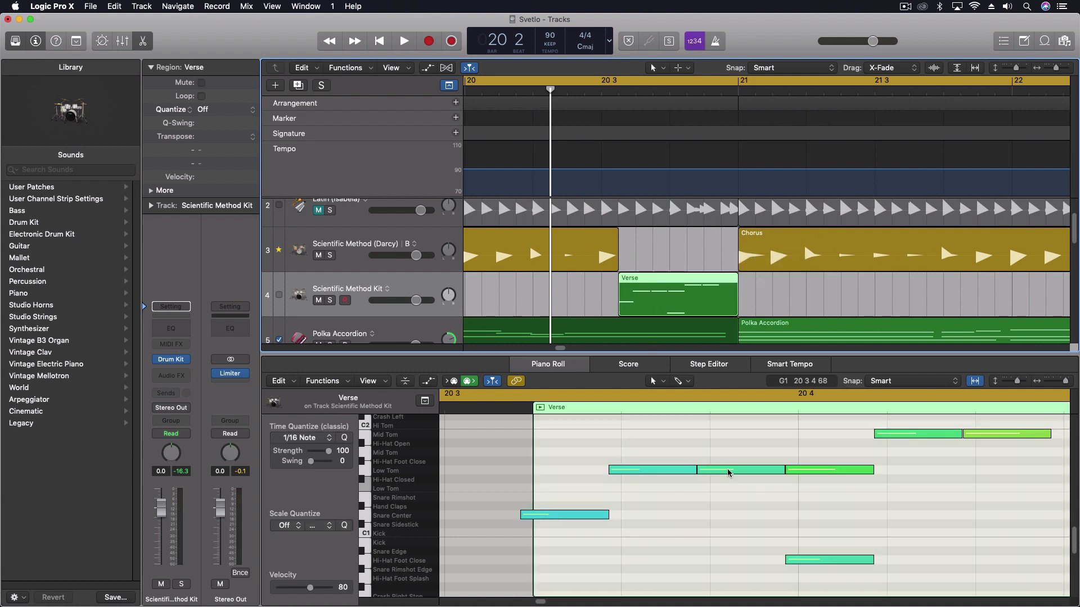
Shorten the three Low Tom notes, copy them slightly later into six hits, and play.
left_click_drag(697, 471, 812, 473)
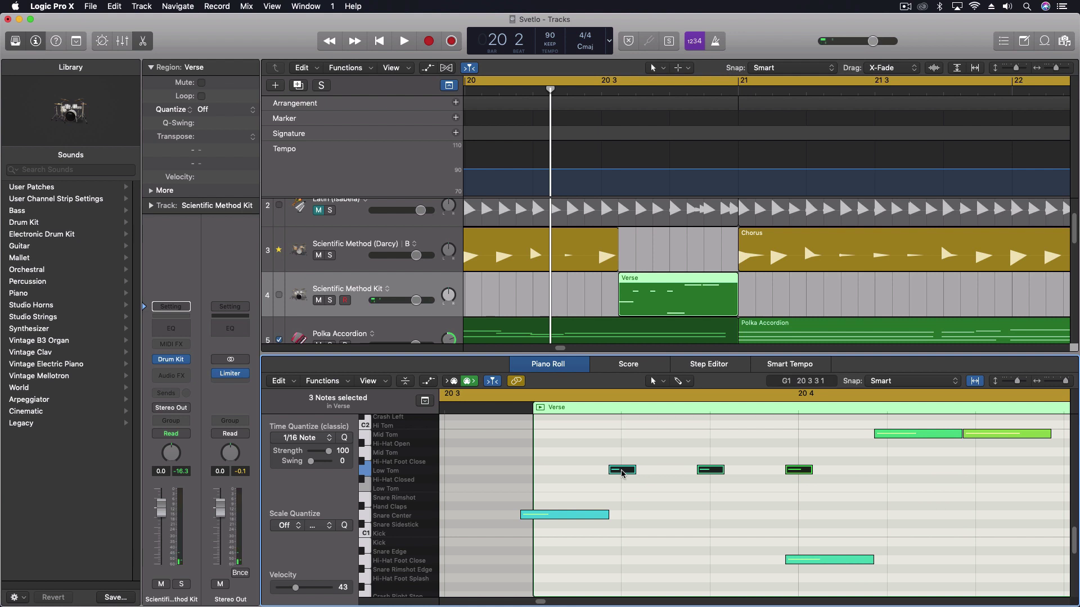
left_click_drag(622, 474, 667, 473)
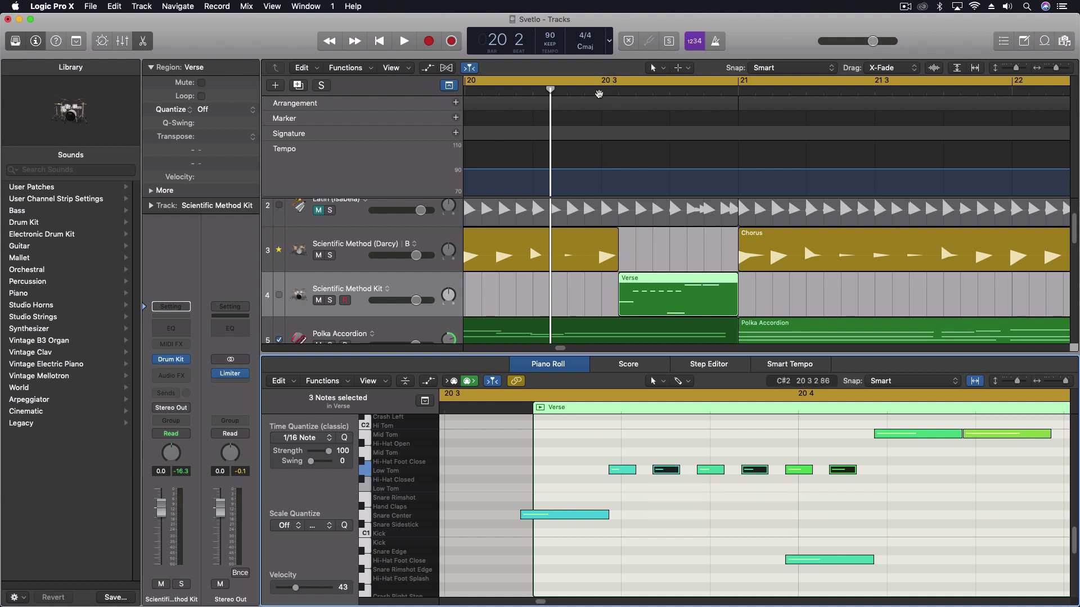
key("space")
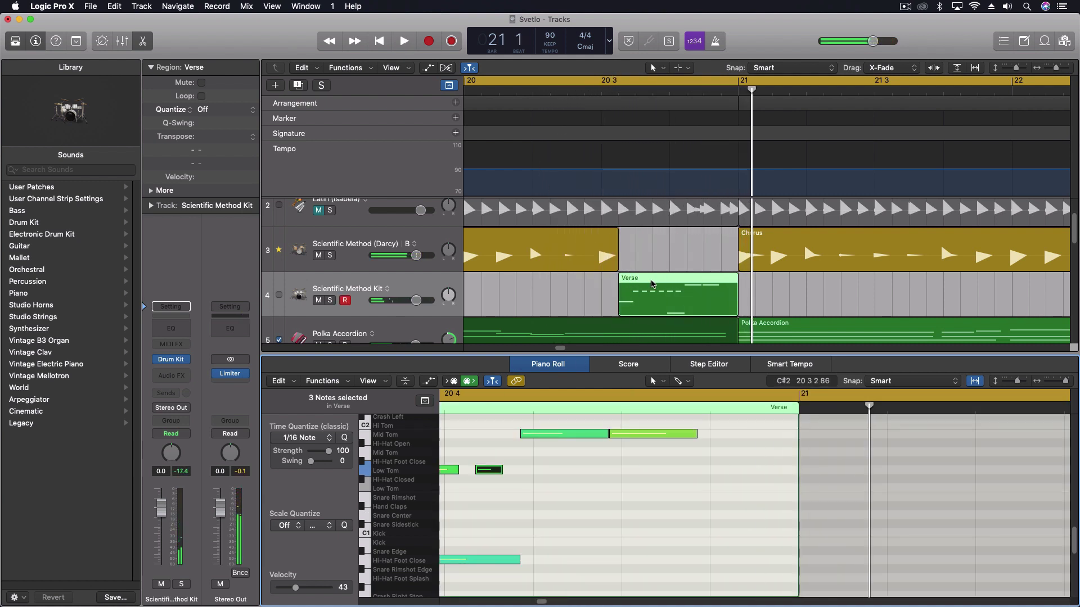
Solo the Scientific Method Kit track and audition the fill from bar 20.
left_click(329, 301)
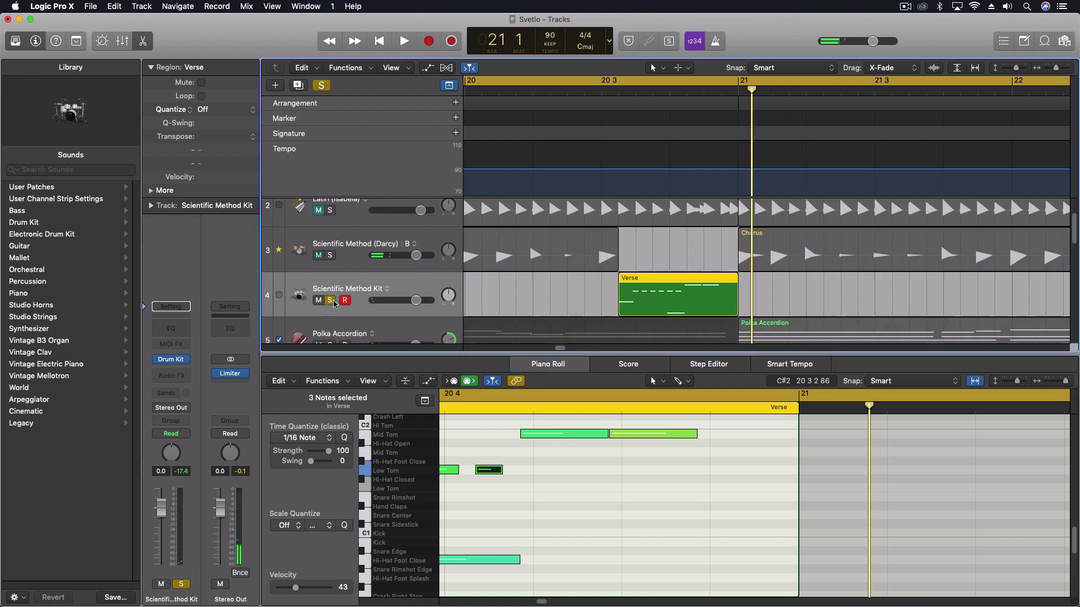
double_click(559, 91)
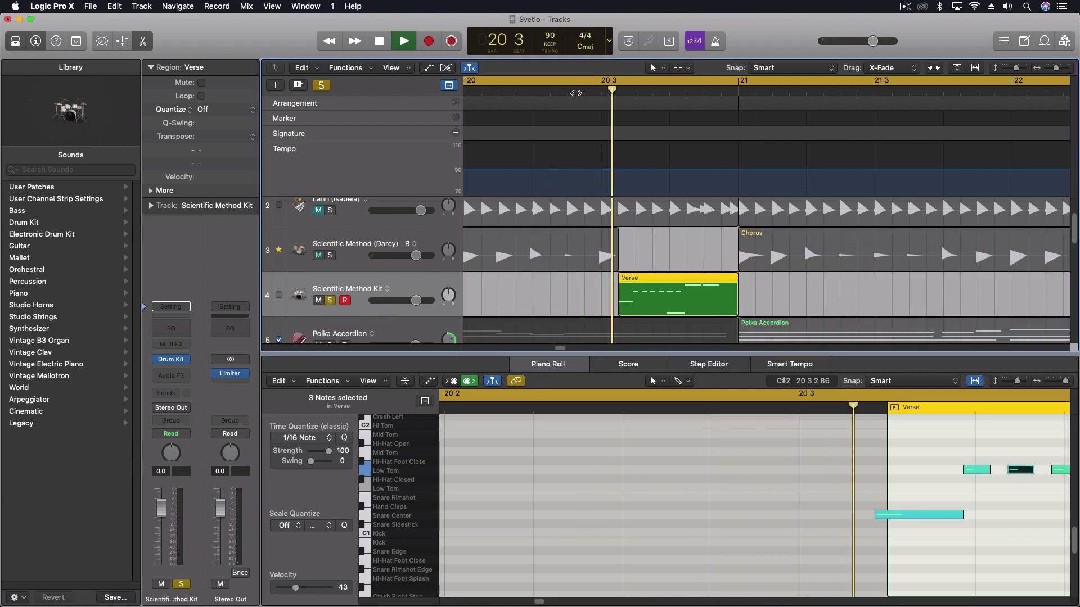
key("space")
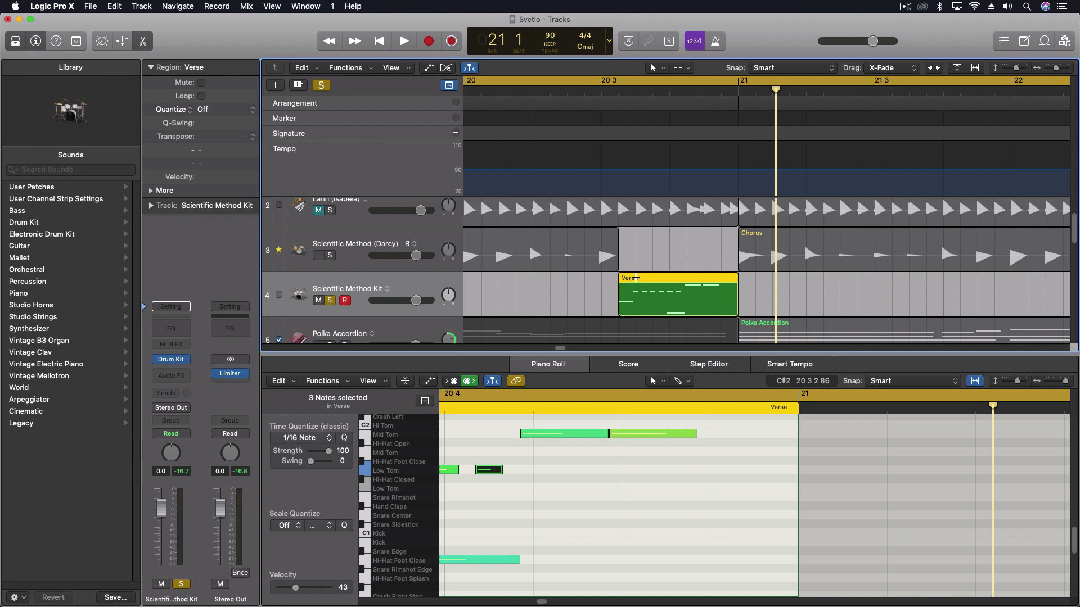
Make the three Low Tom notes legato and move the Verse fill onto the drummer track.
key("z")
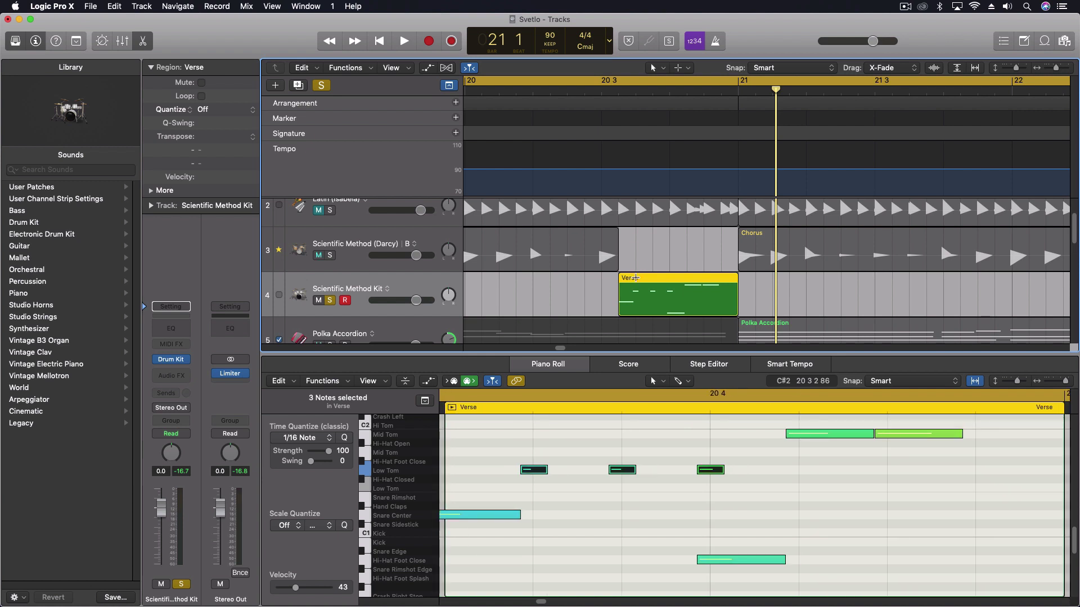
key("shift+l")
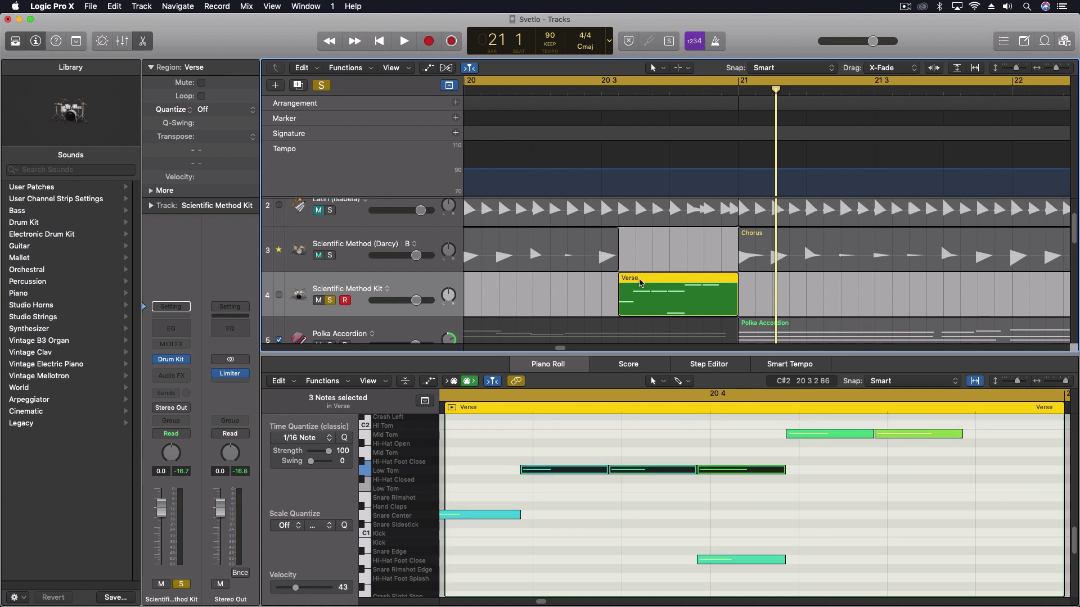
left_click_drag(639, 283, 638, 258)
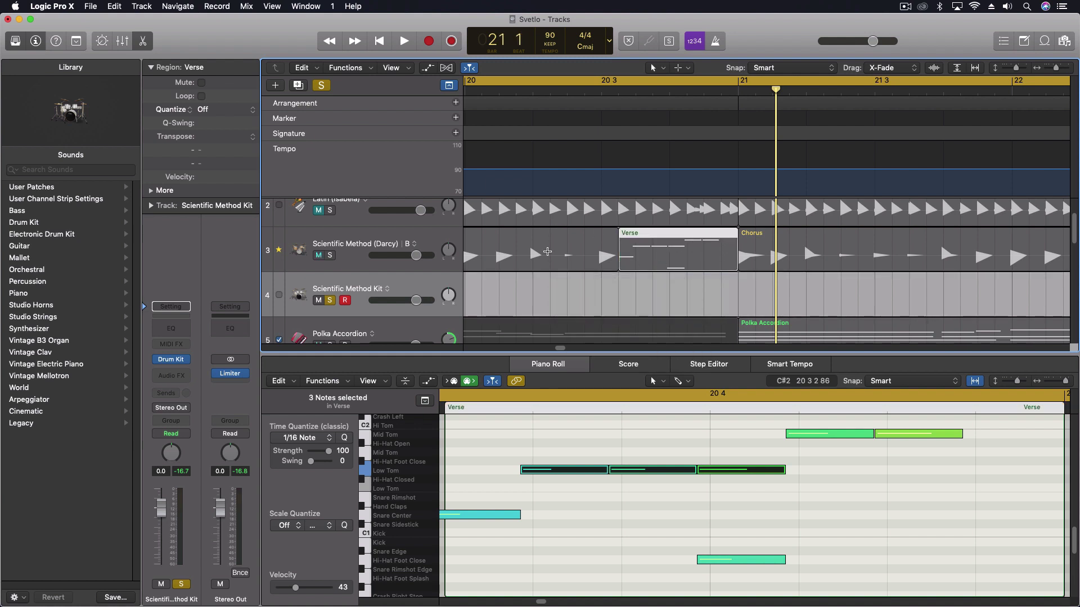
Unsolo the MIDI kit, solo the drummer track, and play the fill twice from bar 20.
left_click(329, 300)
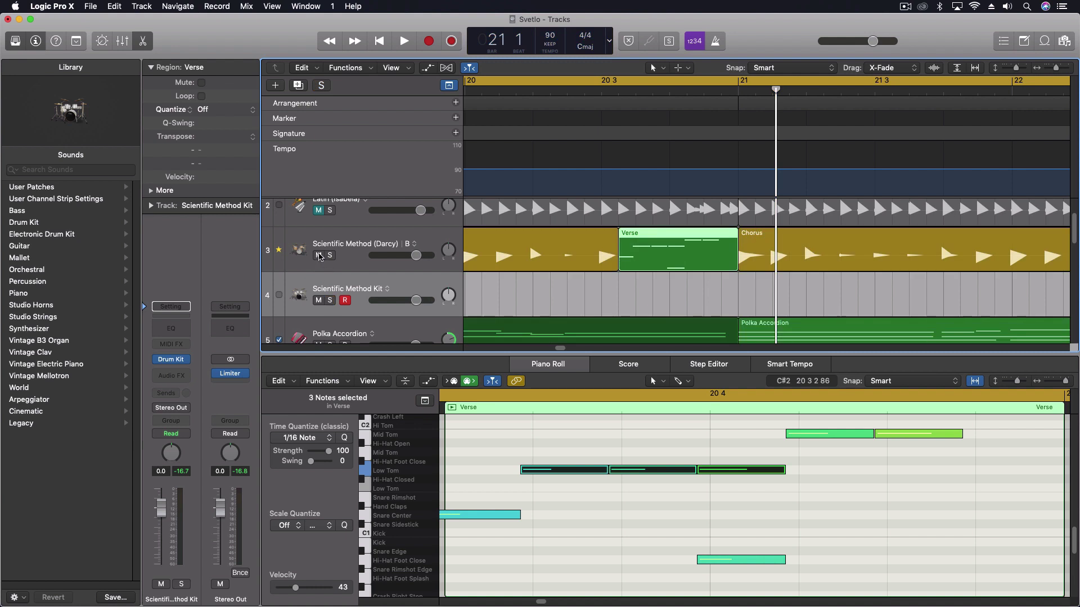
left_click(331, 256)
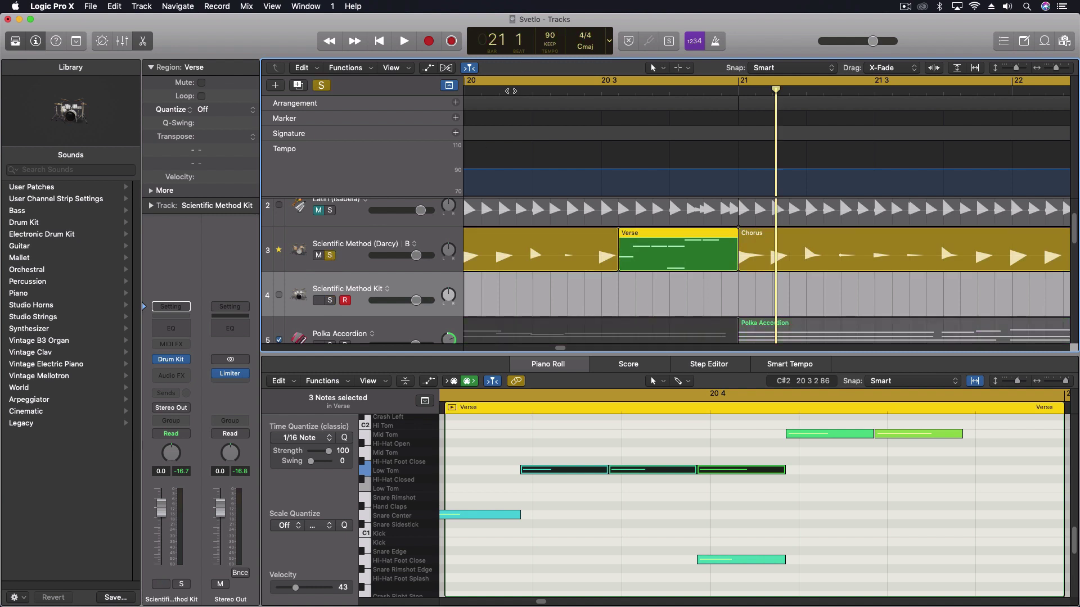
left_click(505, 90)
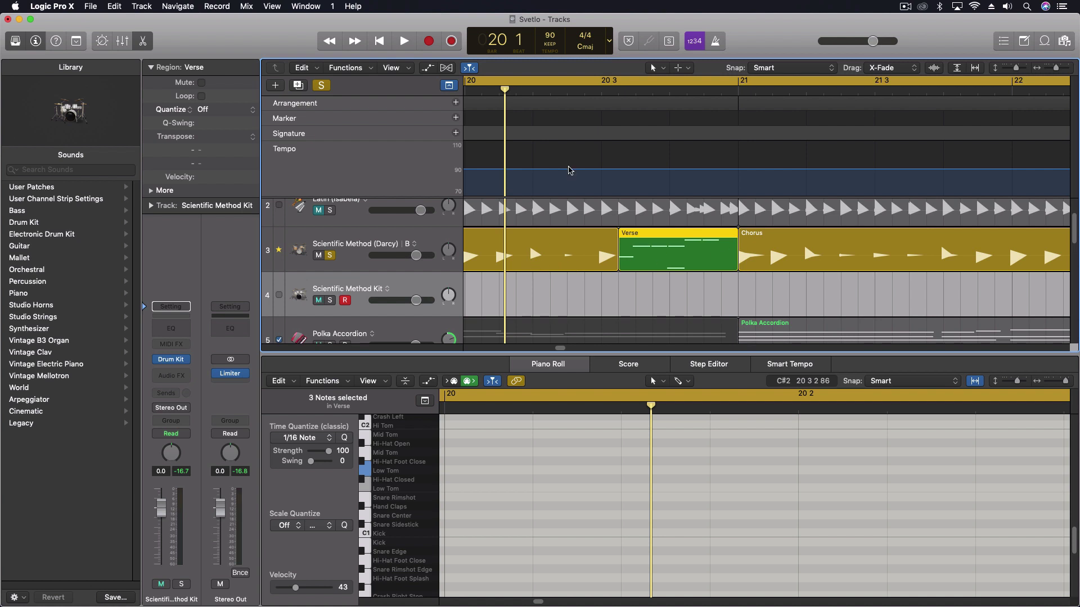
key("space")
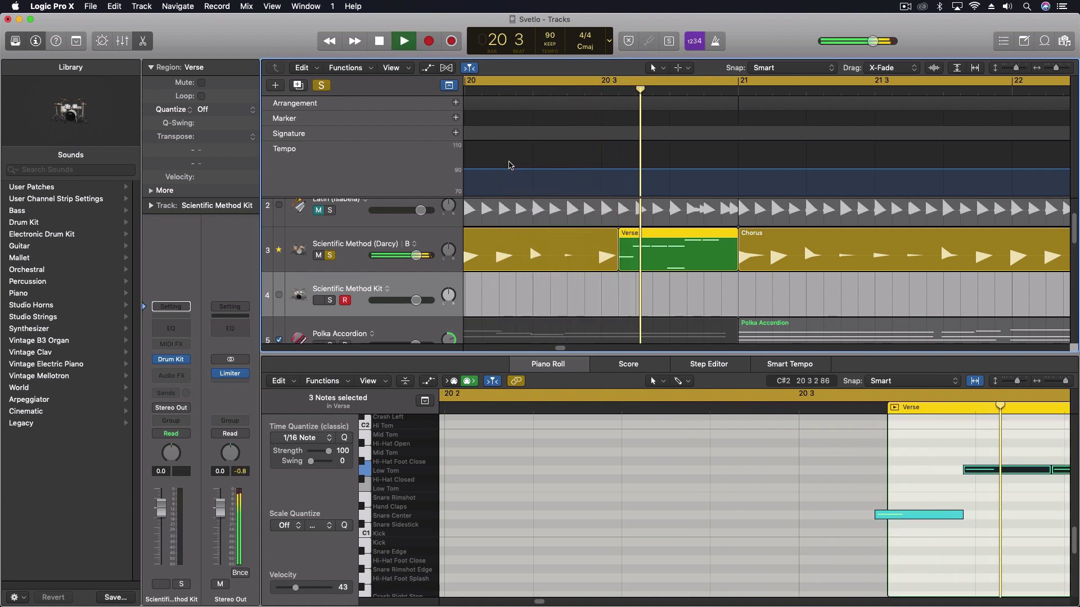
key("space")
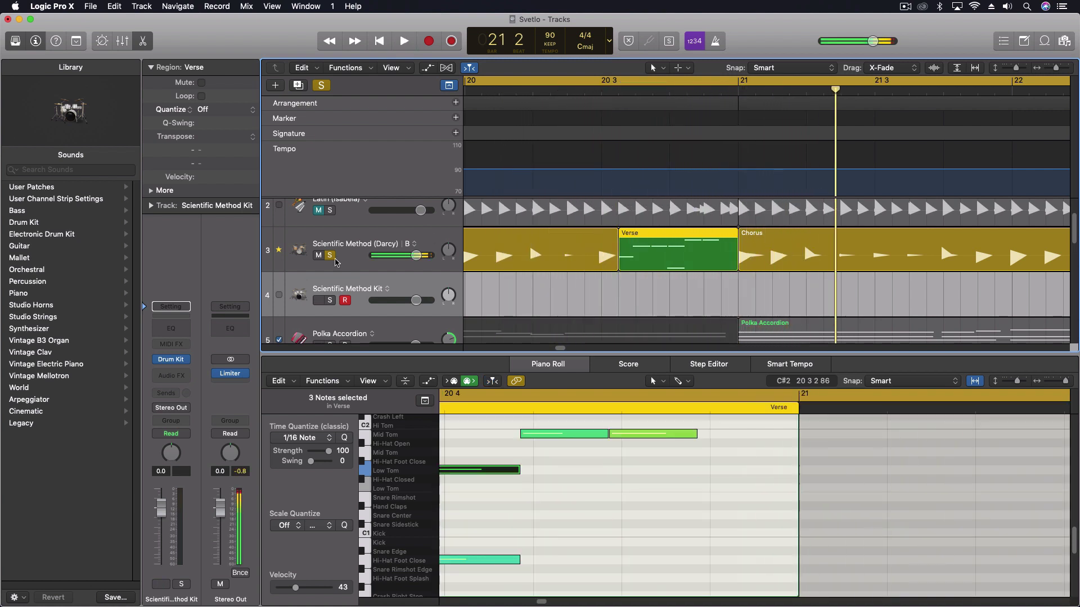
left_click(516, 90)
key("space")
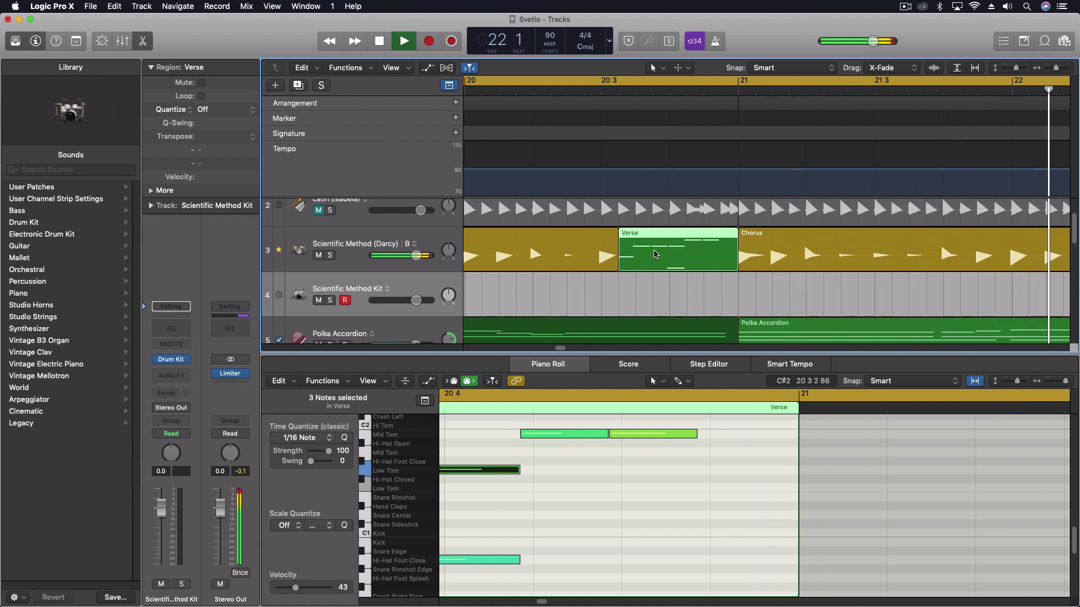
key("space")
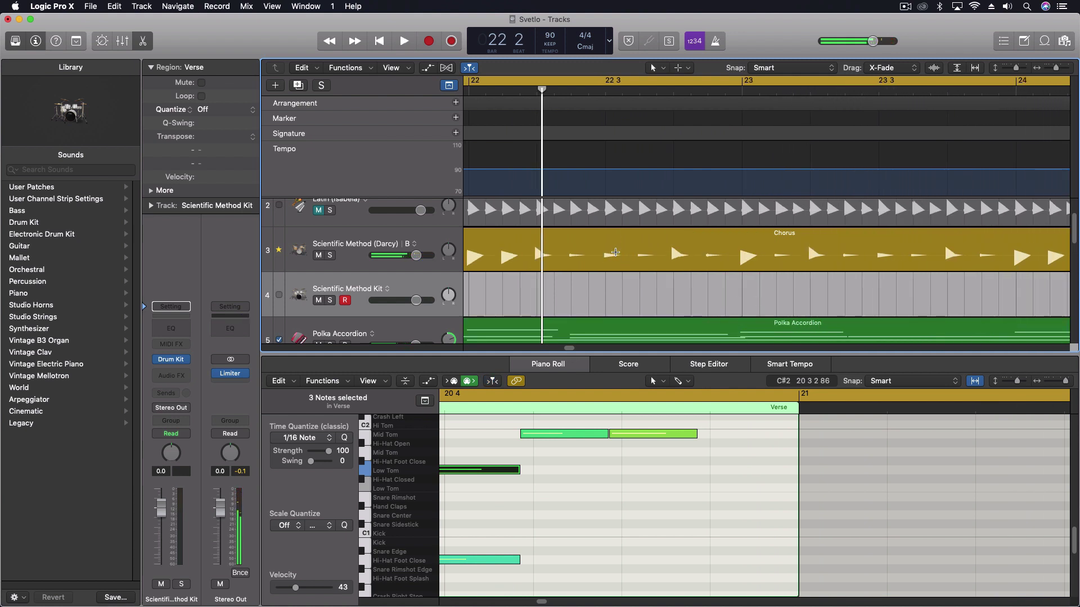
Switch the drummer track to Track Alternative A.
scroll(616, 253, "down", 6)
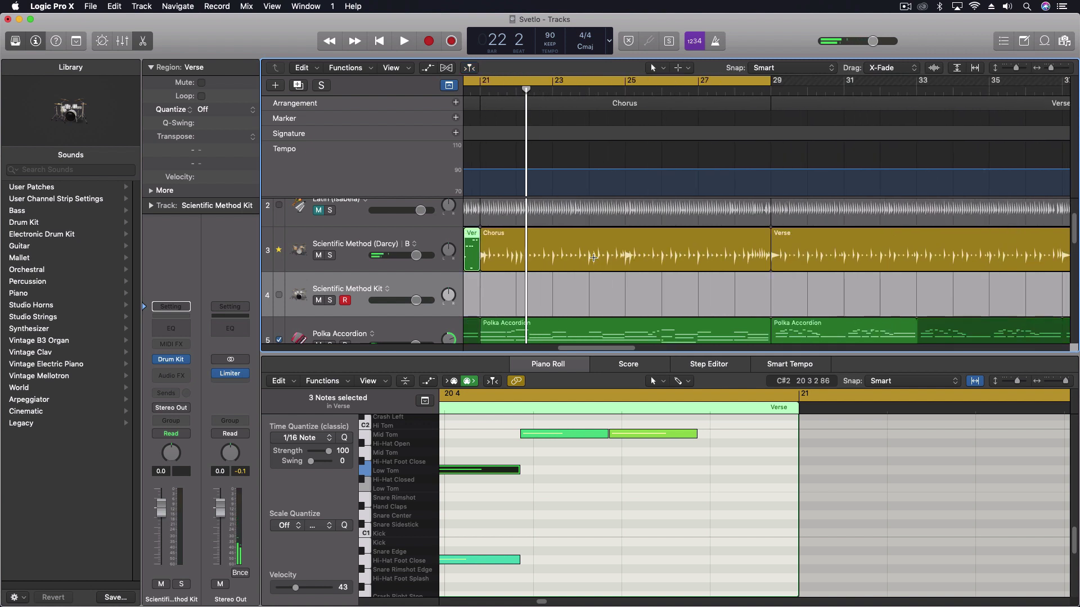
scroll(590, 255, "left", 3)
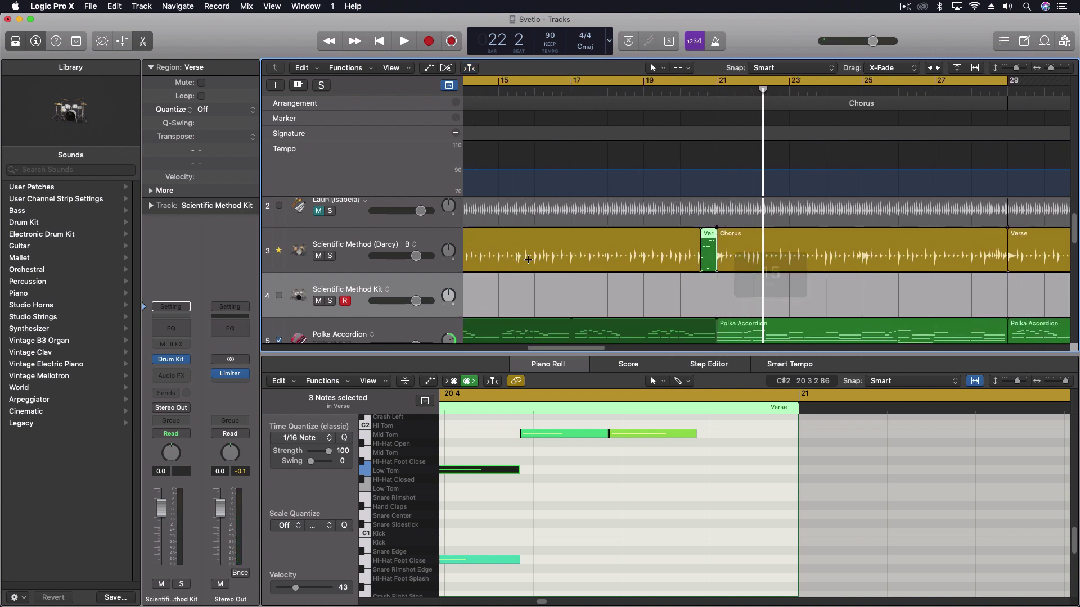
left_click(411, 248)
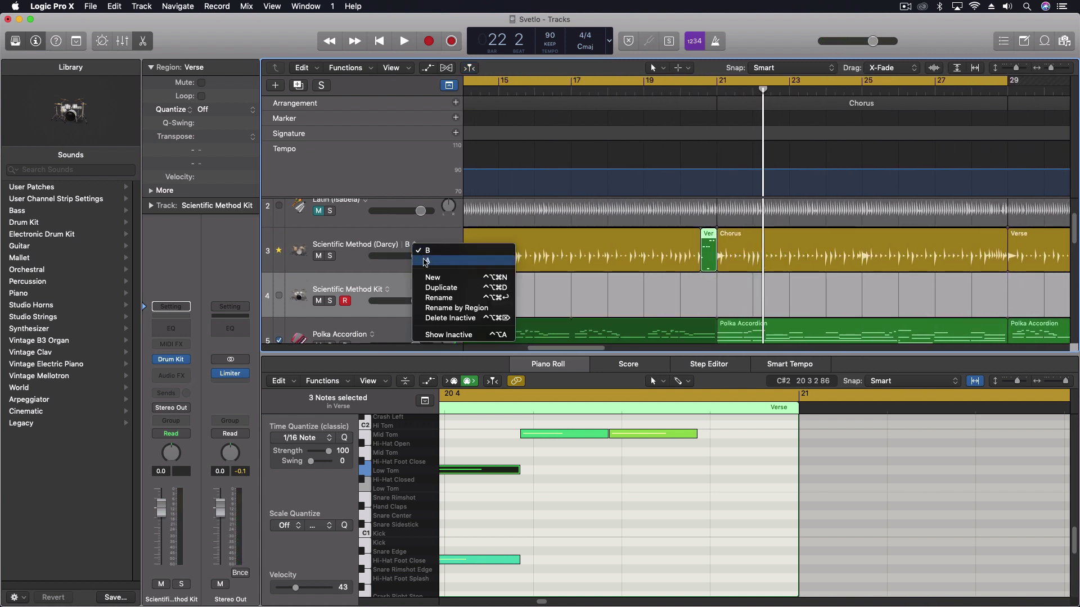
left_click(417, 240)
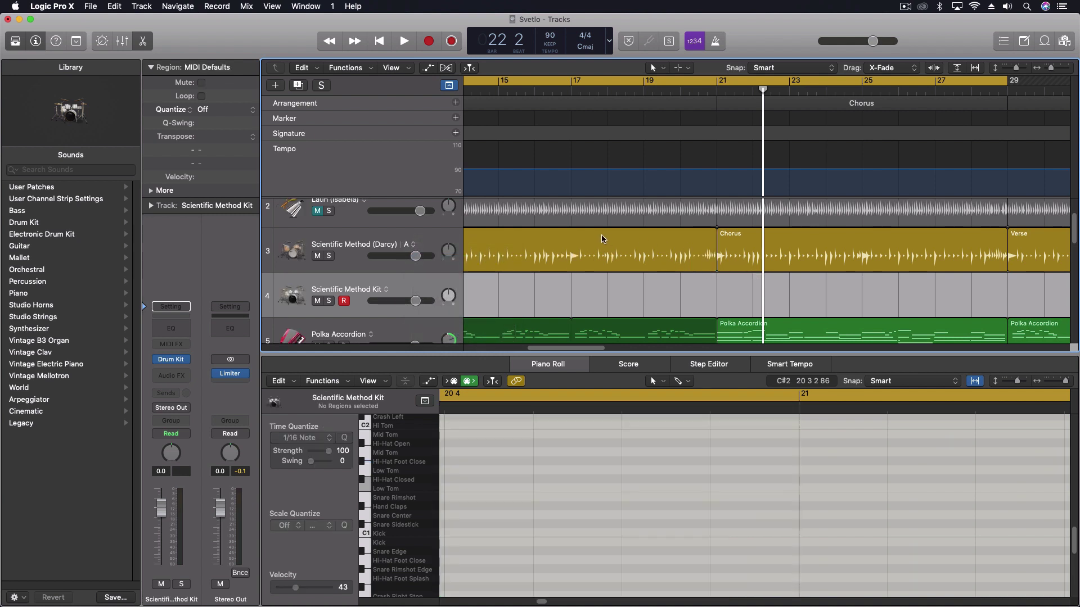
Convert the Verse drummer region to MIDI, play it from bar 19 beat 4, and select the Chorus region.
mouse_move(602, 234)
left_mouse_down()
mouse_move(600, 284)
mouse_move(602, 253)
left_mouse_up()
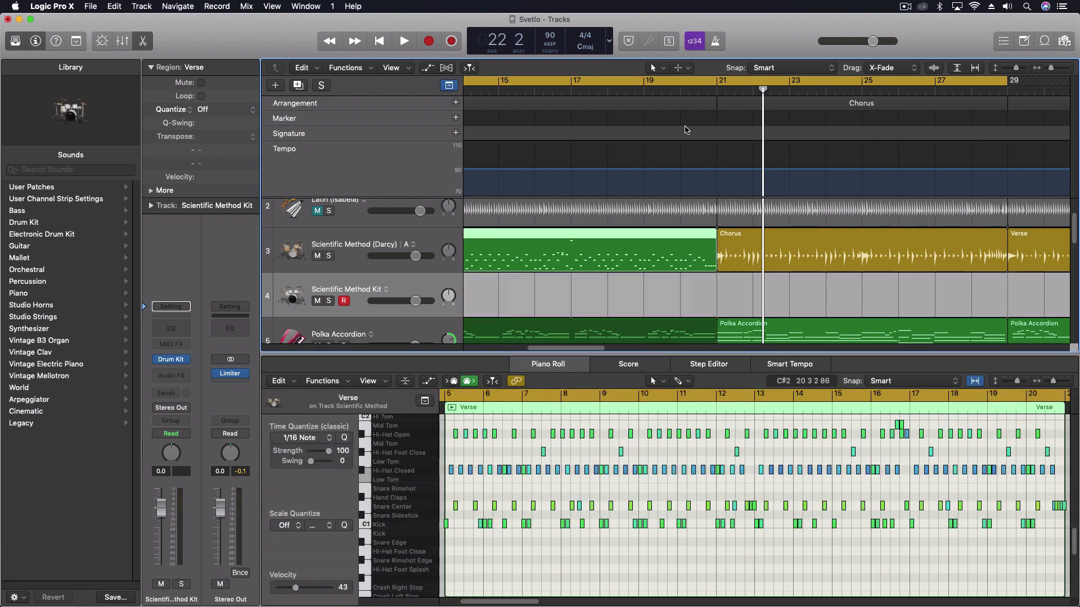
left_click(677, 91)
key("space")
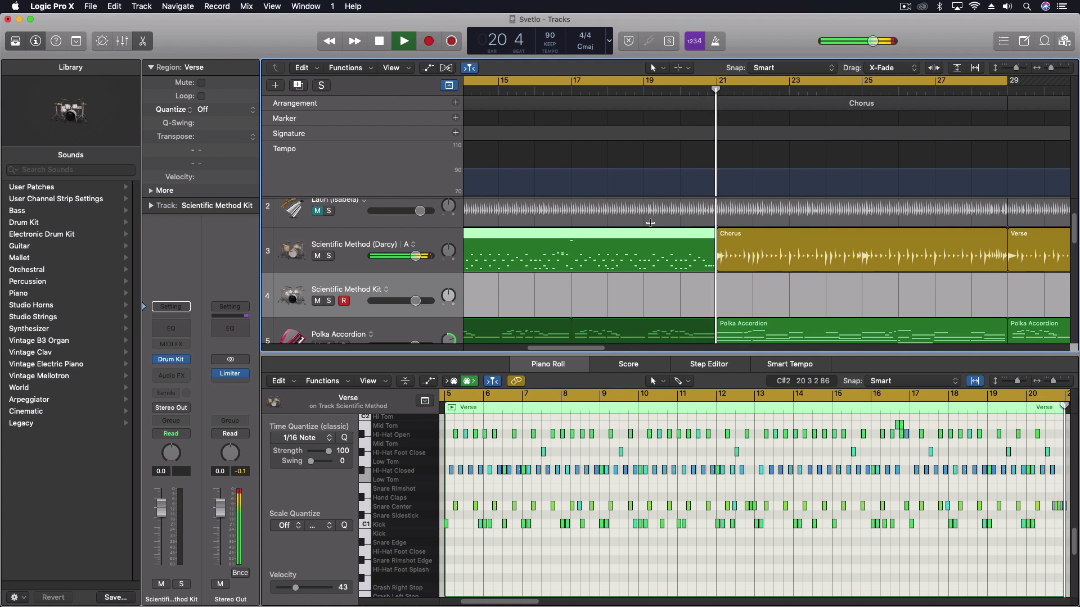
key("space")
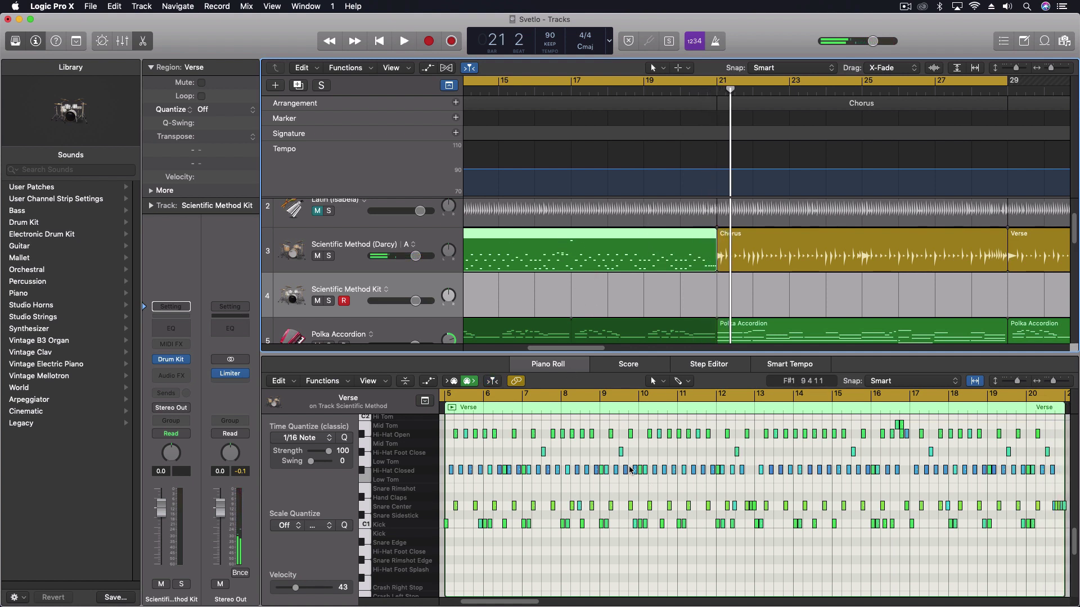
scroll(619, 419, "right", 5)
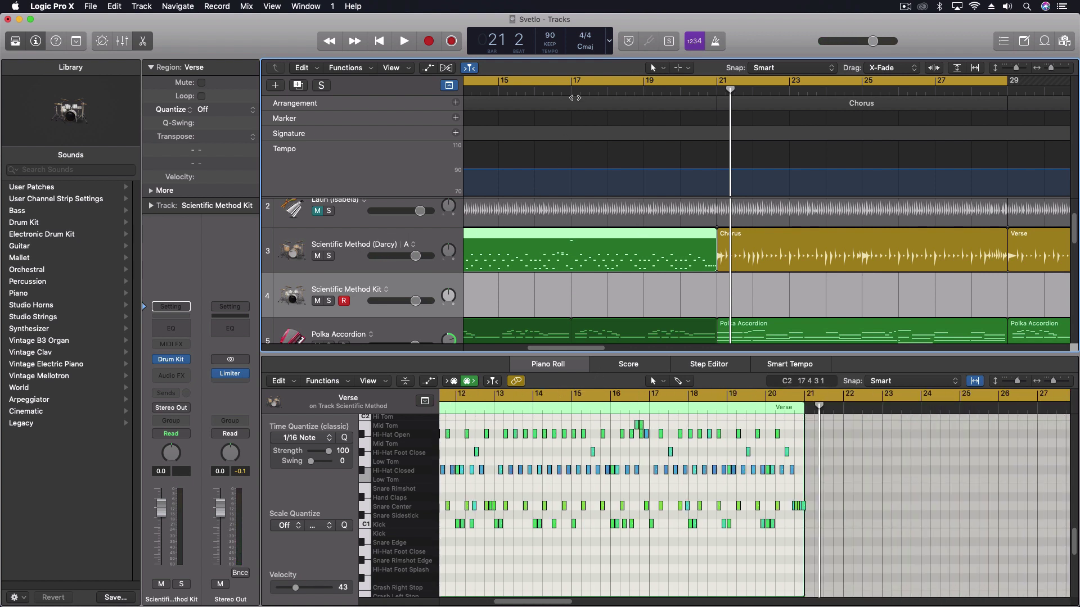
left_click(747, 239)
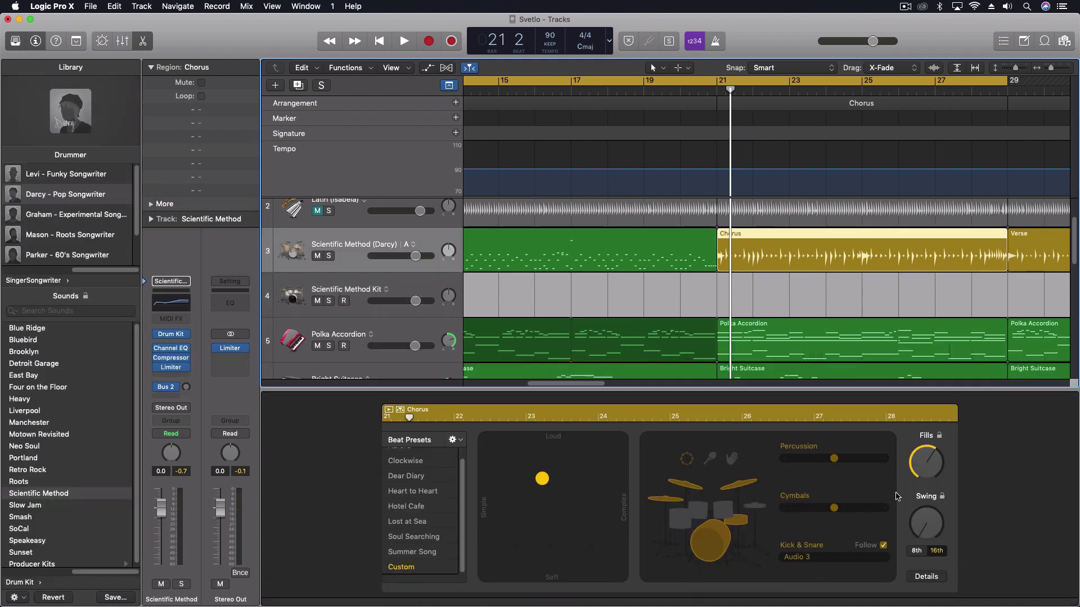
Compare the Verse MIDI and Chorus regions, then switch track 3 to alternative B.
left_click(557, 239)
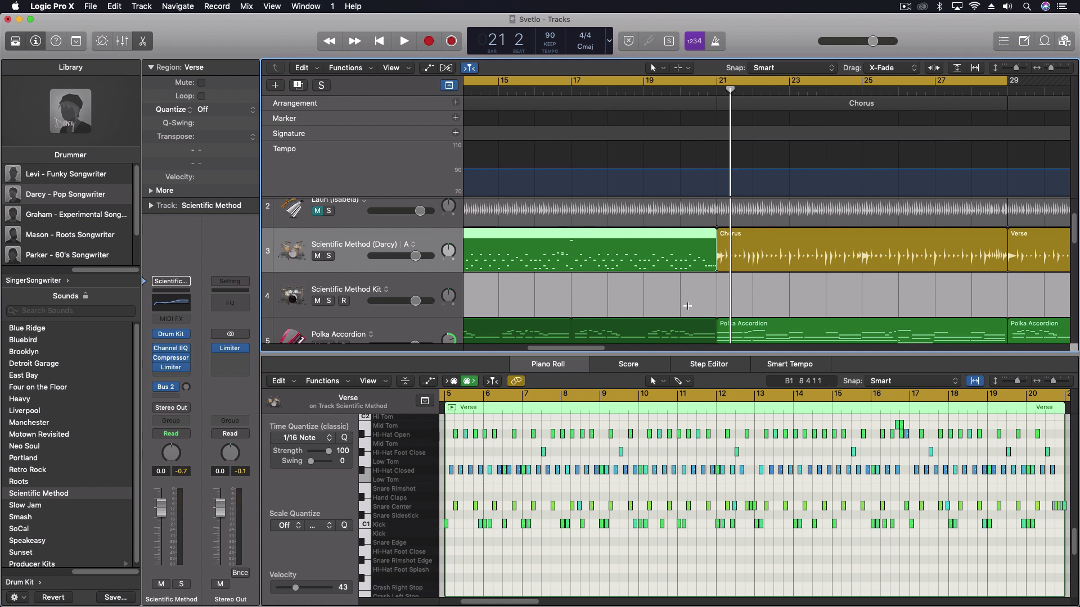
left_click(762, 235)
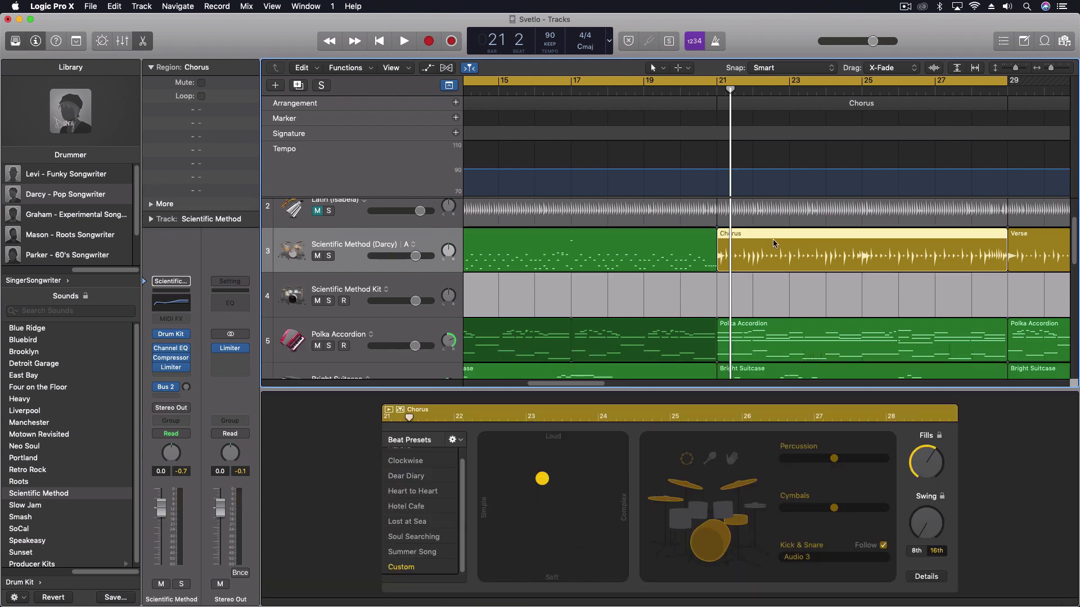
left_click(574, 238)
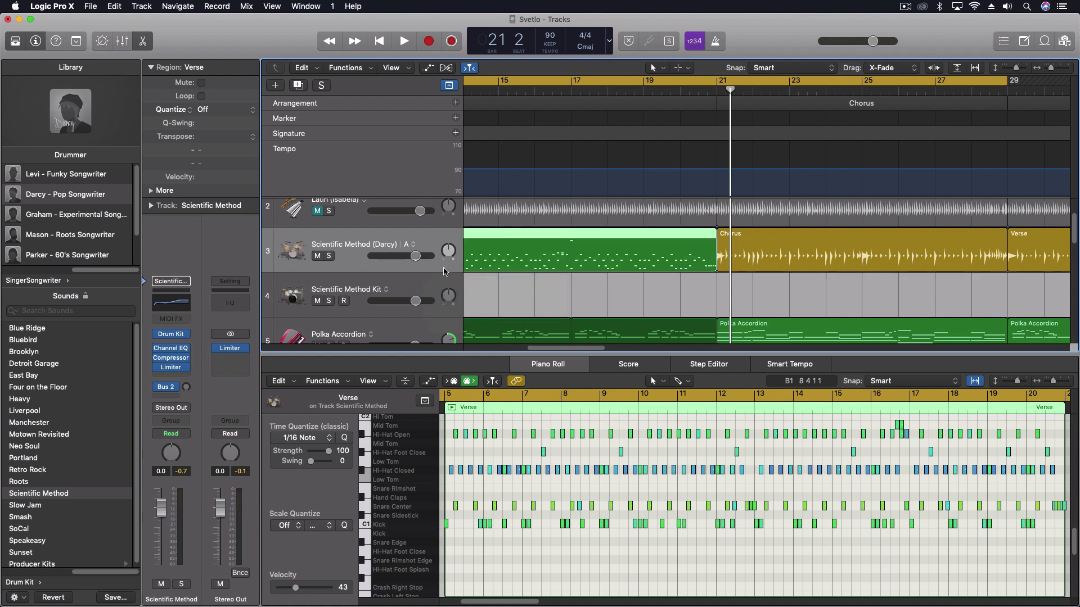
left_click(413, 245)
left_click(429, 250)
left_click(413, 246)
left_click(416, 250)
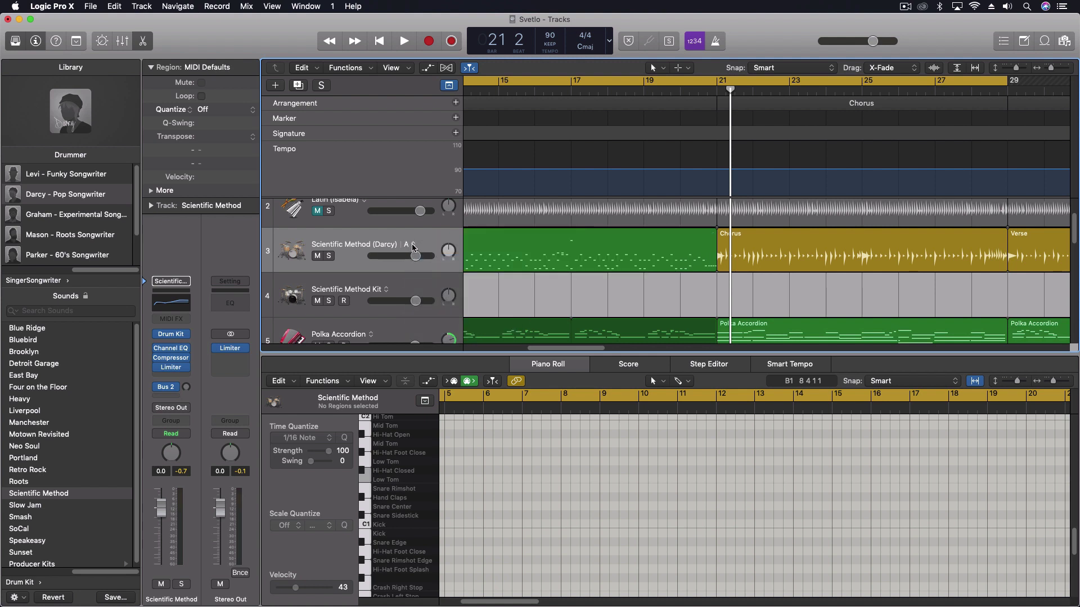
left_click(413, 246)
left_click(419, 259)
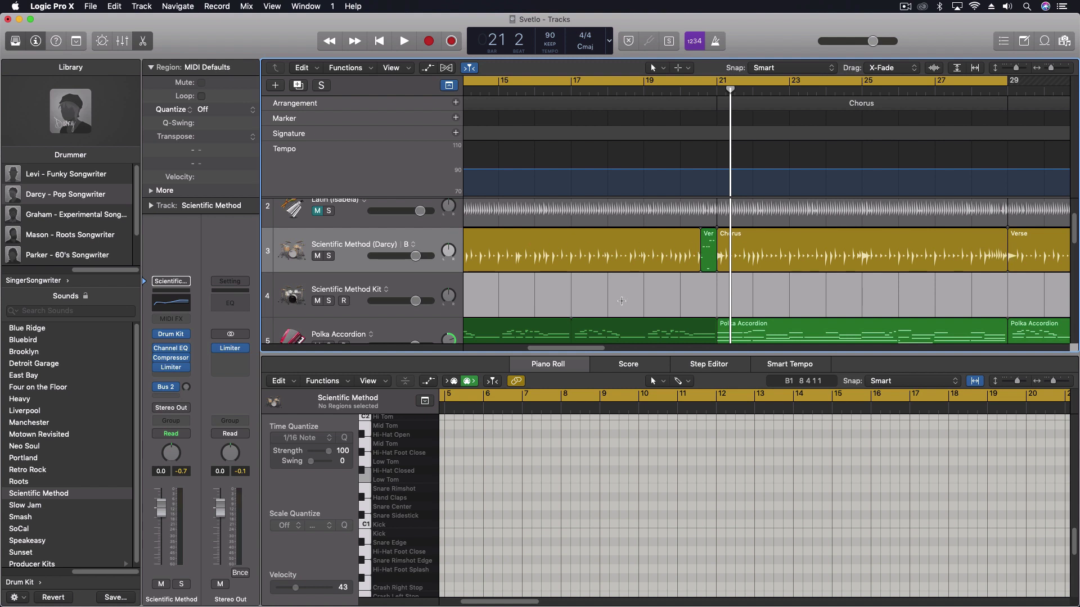
mouse_move(134, 121)
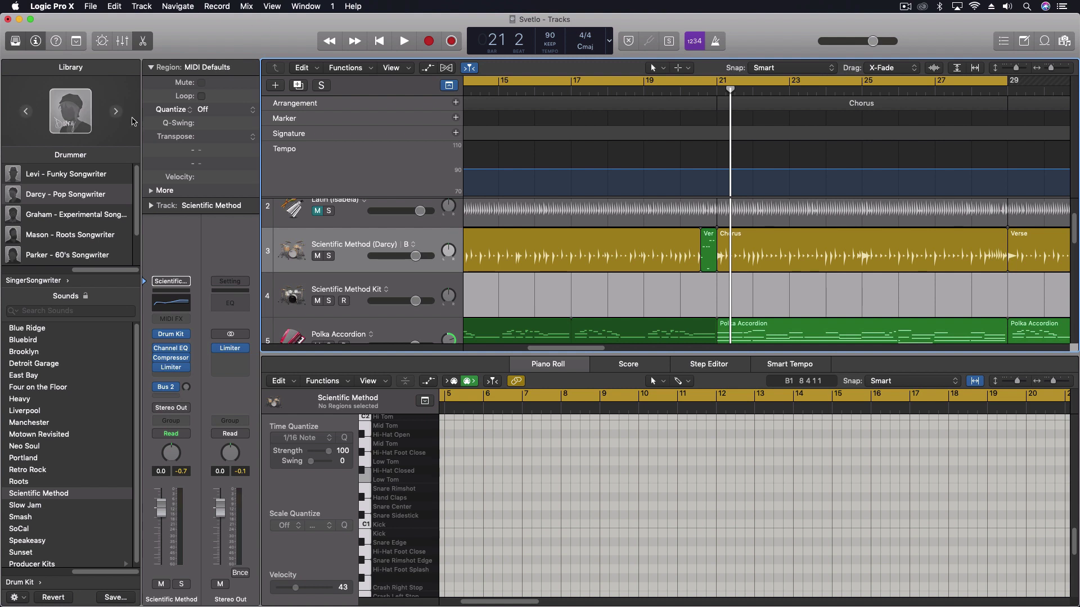